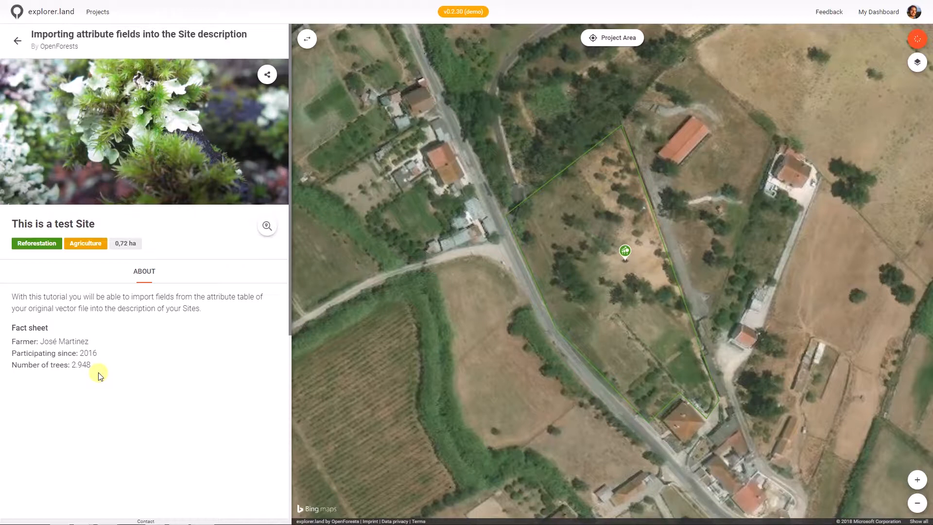
Examine the test site's title, description and fact sheet on its public project page.
drag(94, 370, 3, 321)
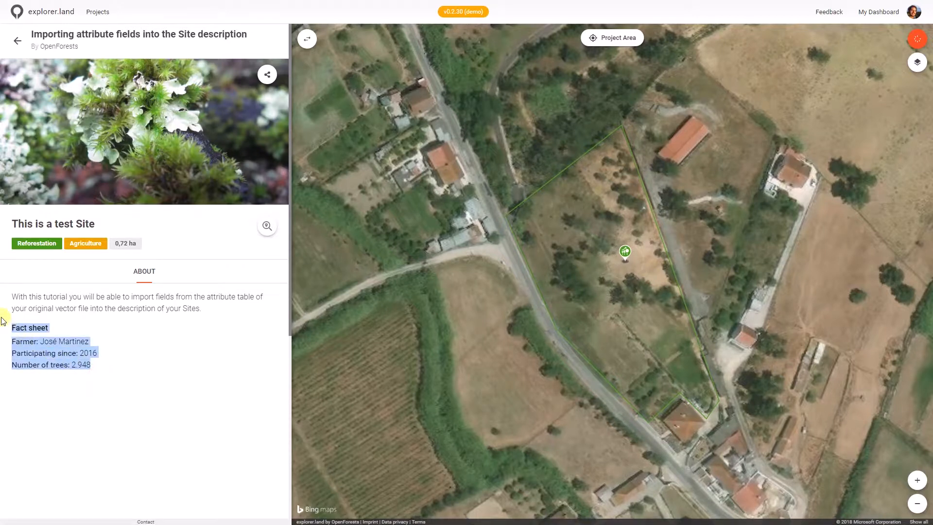
drag(421, 484, 419, 487)
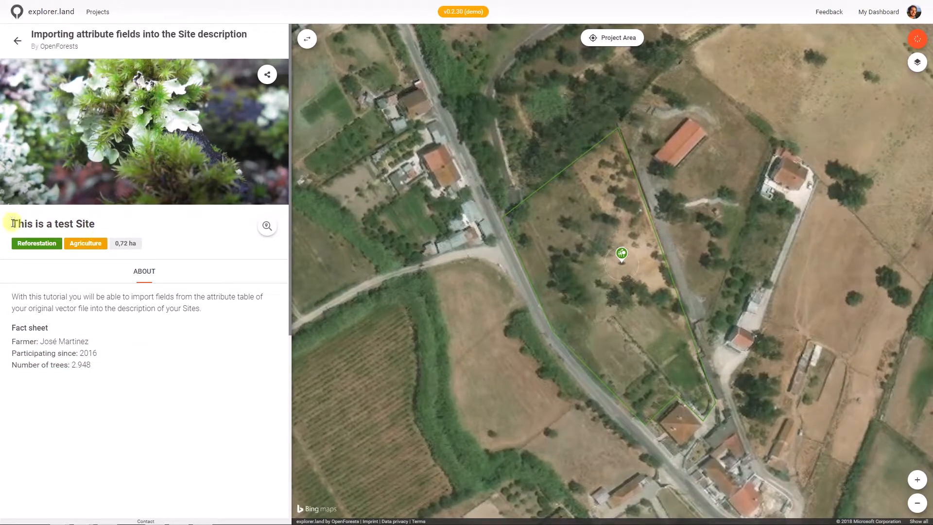
drag(13, 224, 104, 224)
drag(101, 369, 11, 298)
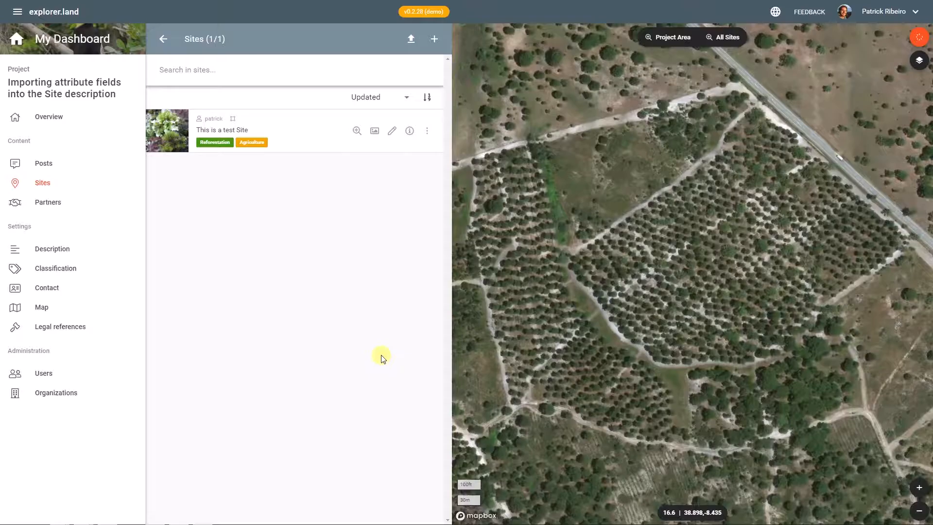
Load demo_multiple_polygons.geojson into the project's Sites upload form.
click(410, 41)
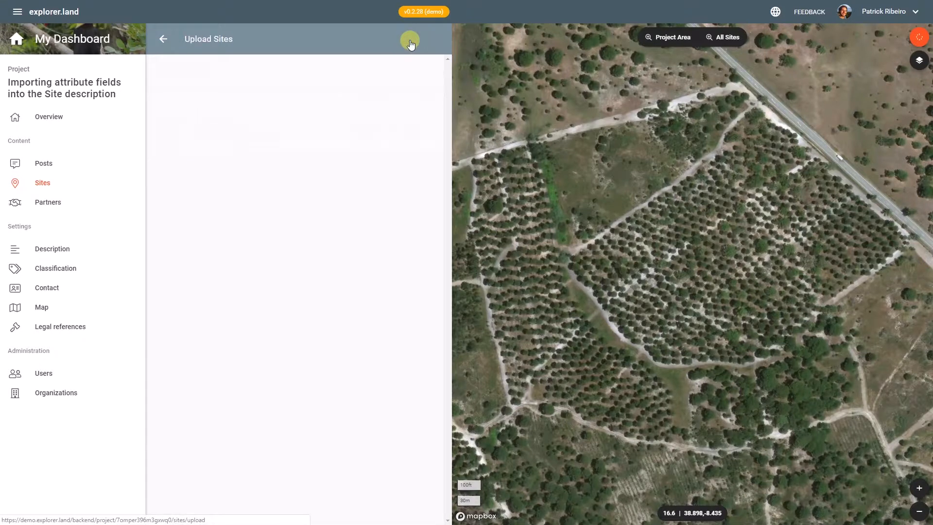
click(296, 108)
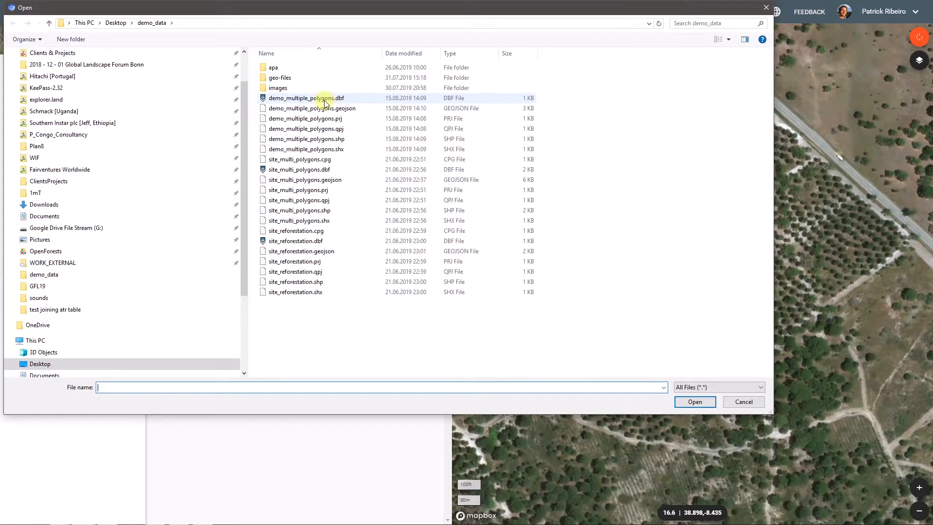
double_click(337, 108)
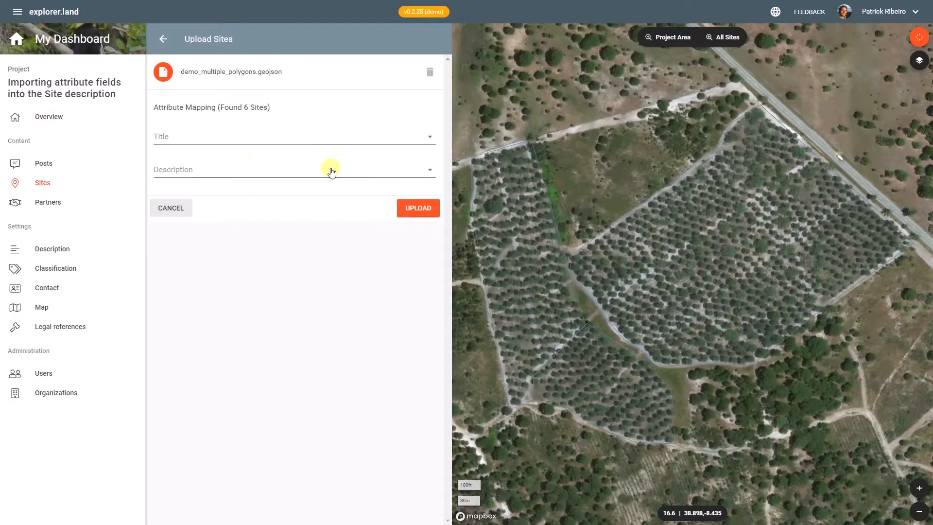
Map the uploaded sites' Title to the farmer attribute.
click(237, 142)
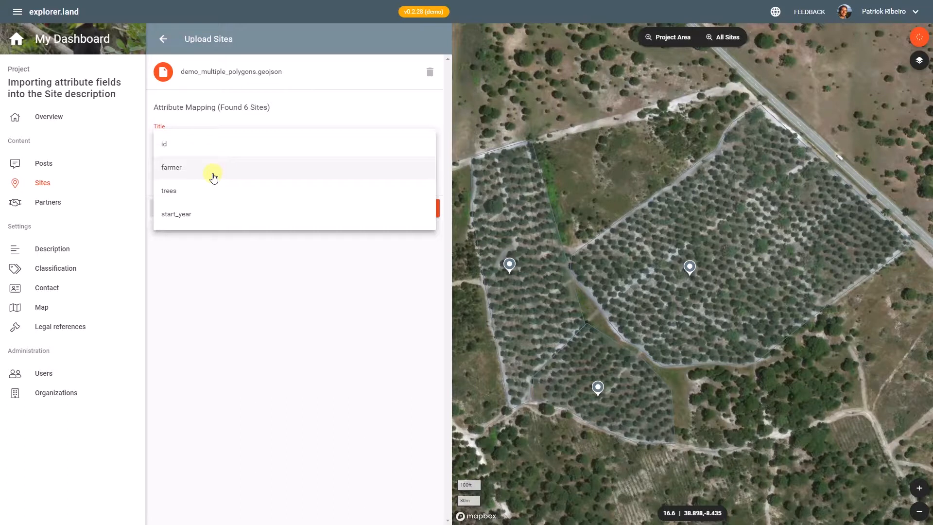
click(213, 178)
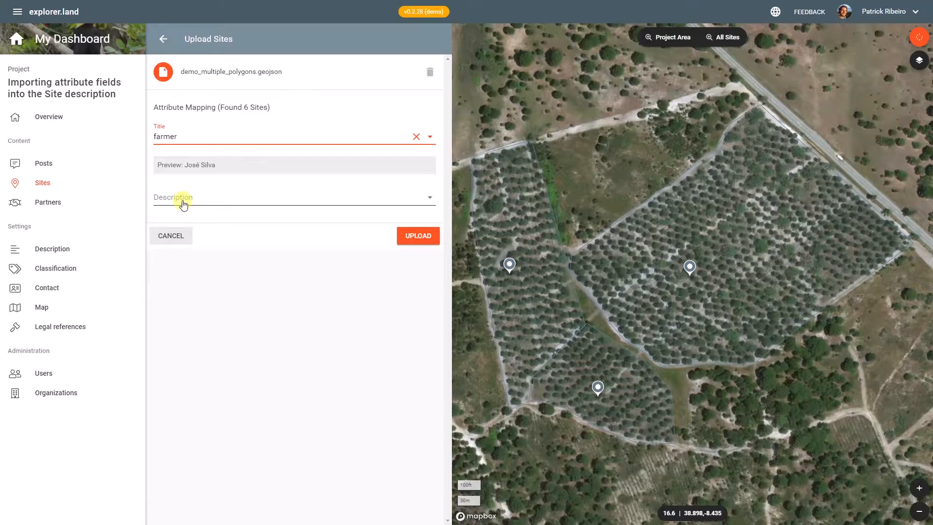
click(525, 323)
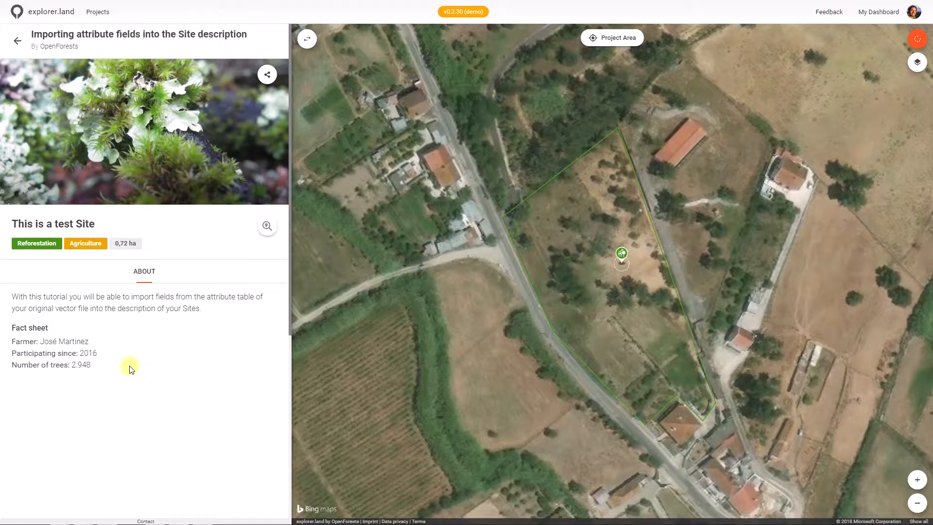
Review the test site's fact sheet and the reference pages on Mass upload, Markdown and QGIS.
drag(115, 364, 14, 325)
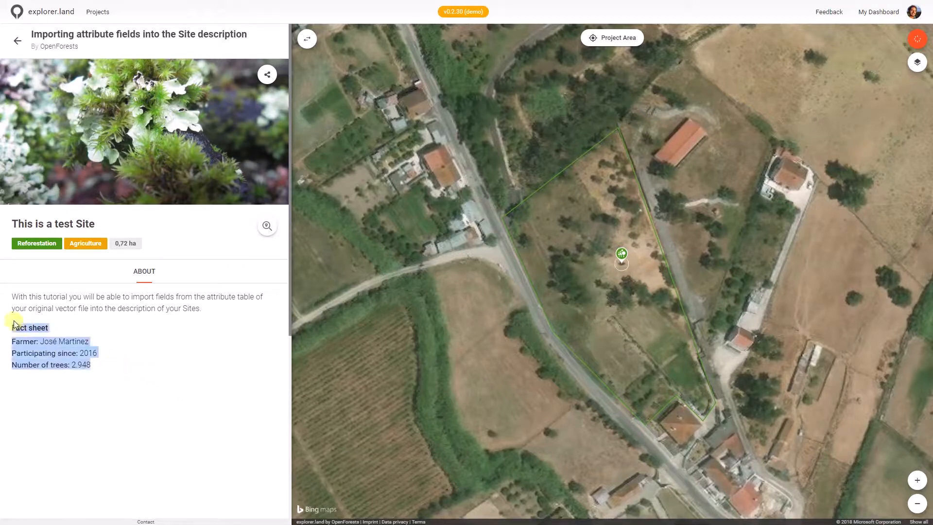
click(122, 386)
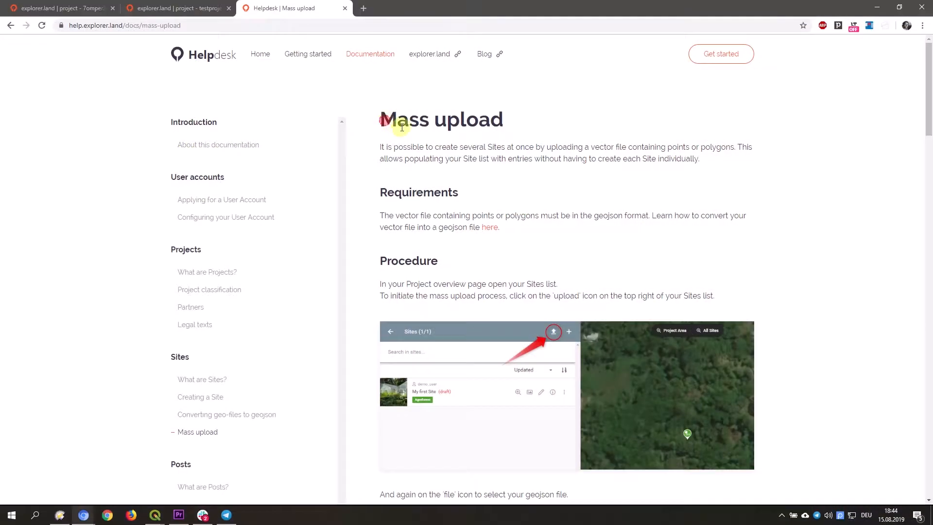
drag(381, 124, 503, 125)
scroll(499, 175, down, 3)
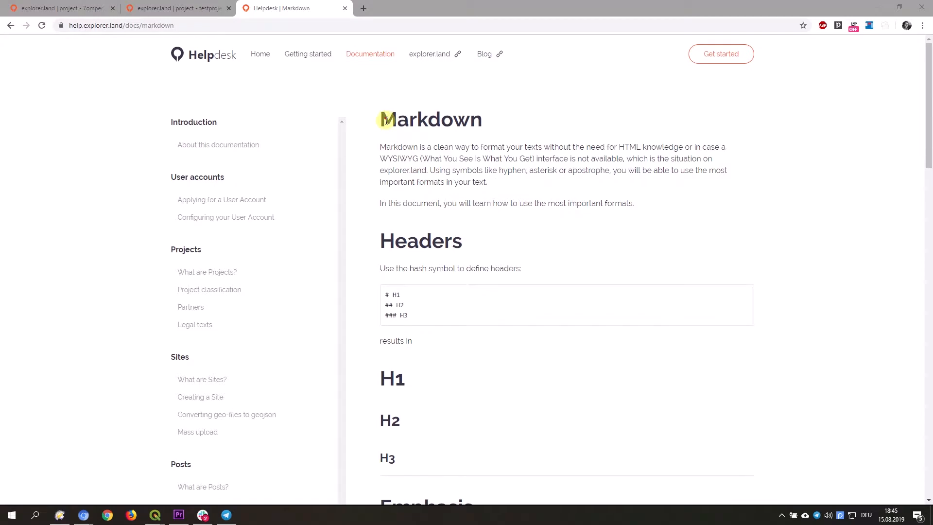
drag(386, 121, 547, 241)
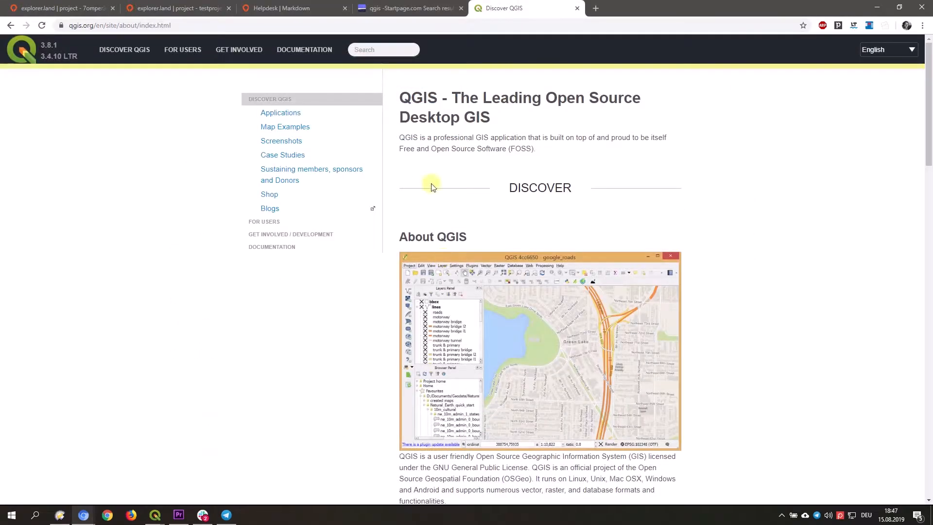
drag(397, 97, 492, 118)
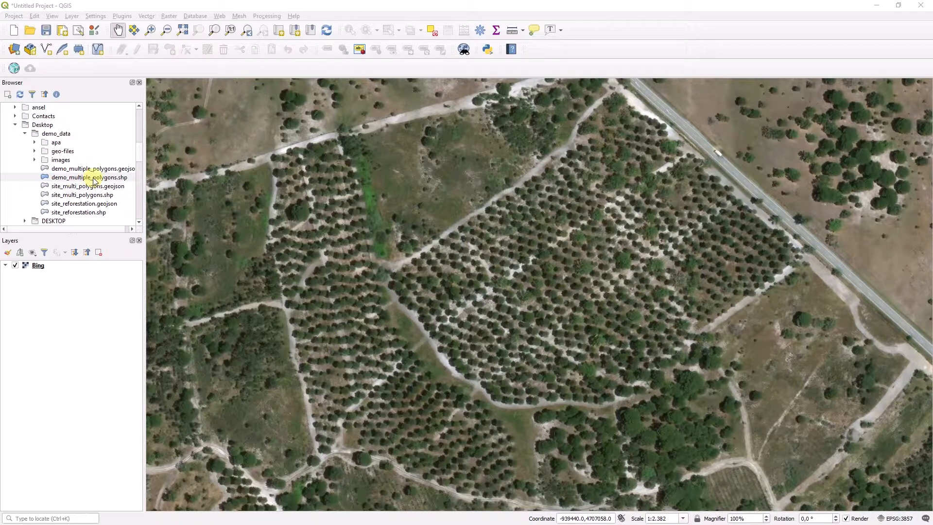
In QGIS, add demo_multiple_polygons.shp to the map and open the layer's attribute table.
drag(94, 179, 496, 311)
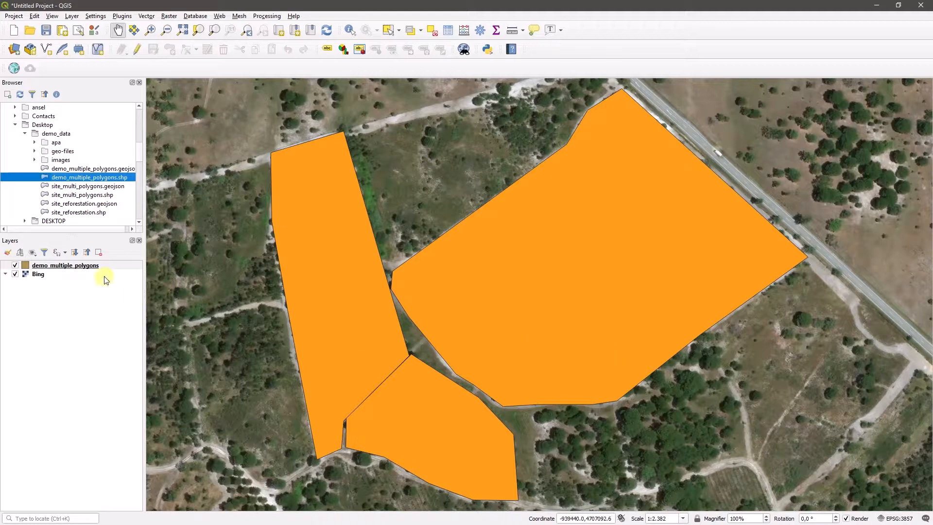
right_click(91, 269)
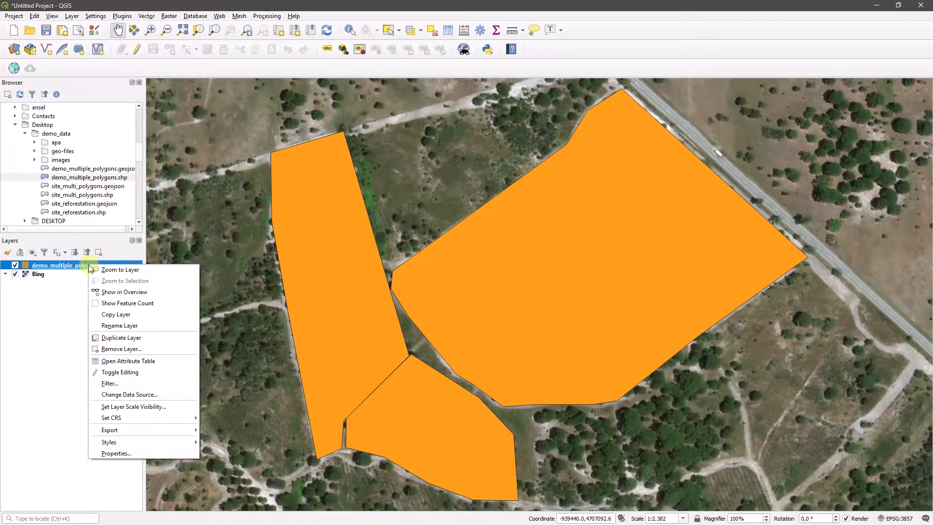
click(131, 361)
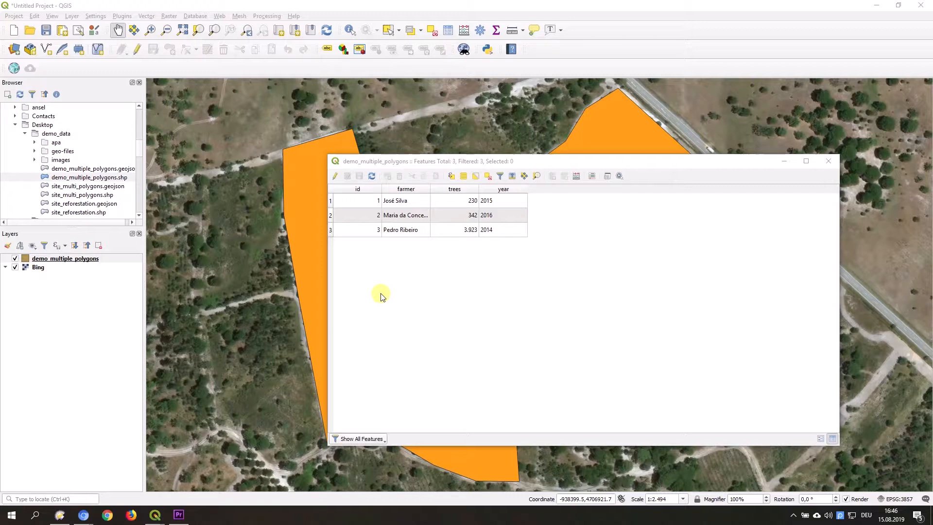
Enable editing on the table and define a new Text (string) field named Overview with length 255 in the Field Calculator.
click(335, 177)
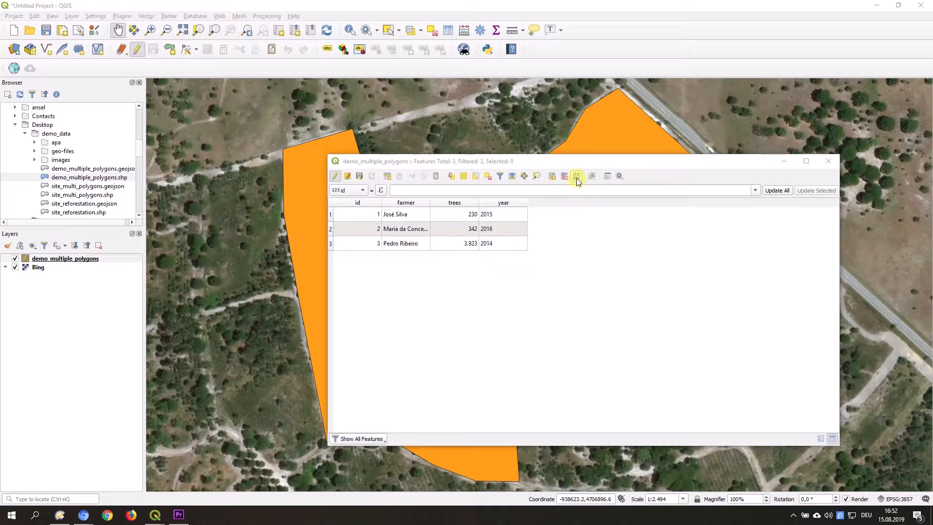
click(577, 177)
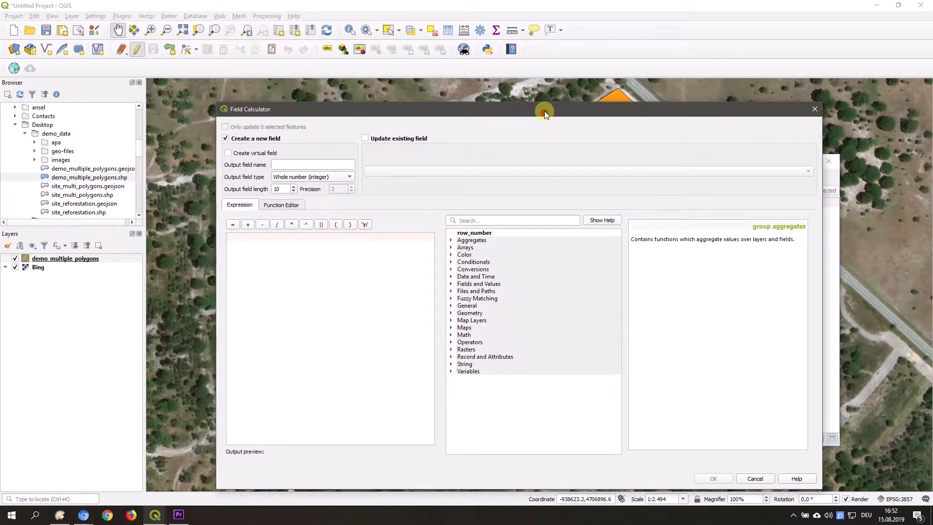
drag(544, 115, 542, 97)
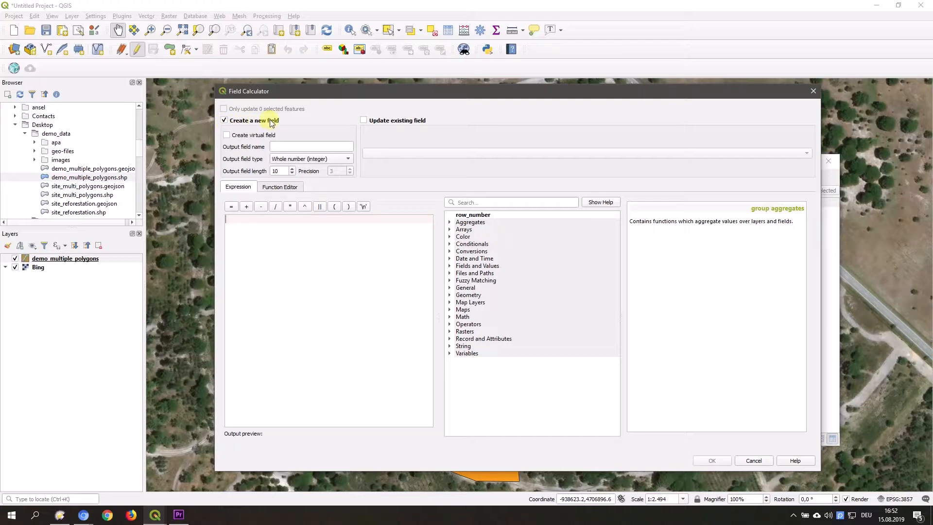
click(287, 149)
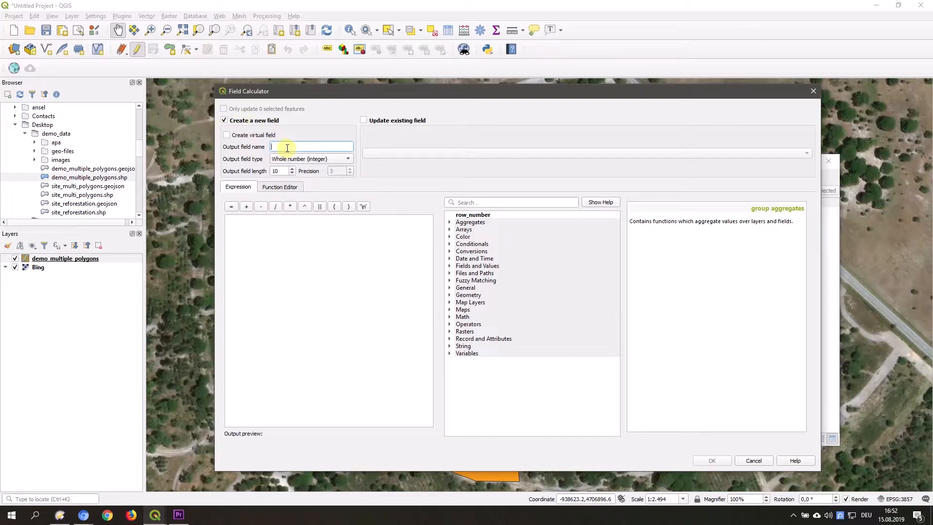
text(Overvi)
click(333, 160)
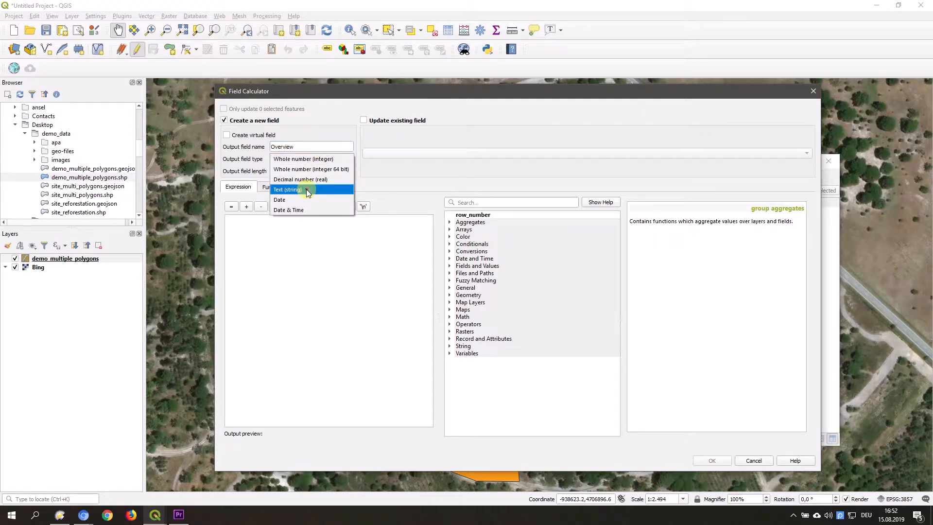
click(308, 191)
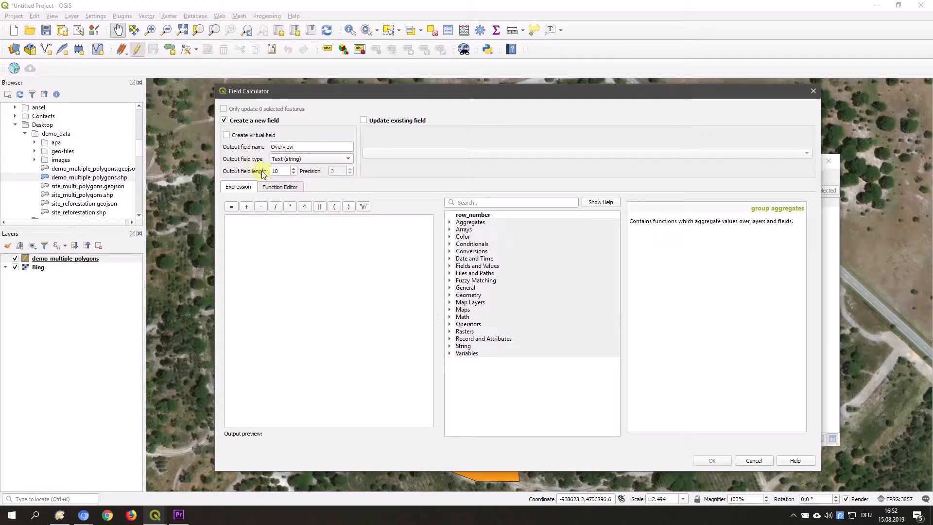
drag(288, 170, 260, 170)
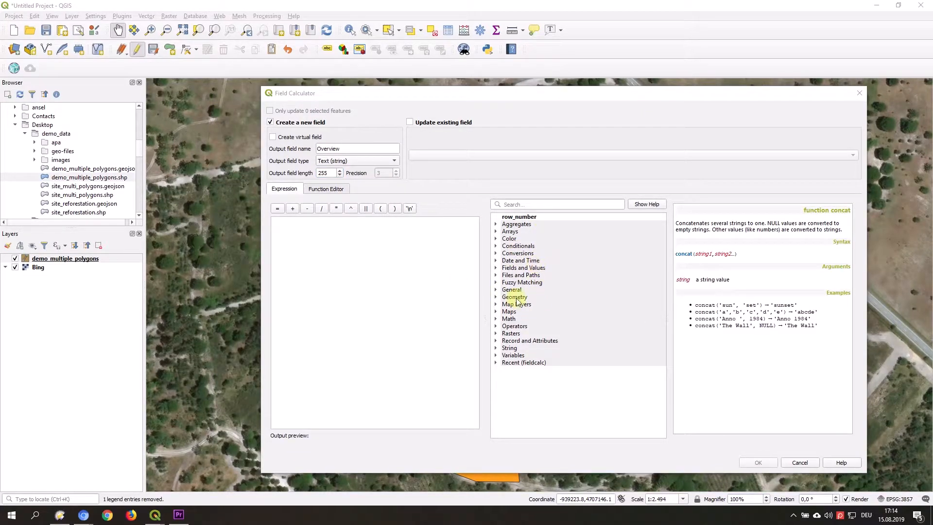
Insert the concat string function in the expression, with blank lines between its opening and closing parentheses.
click(496, 349)
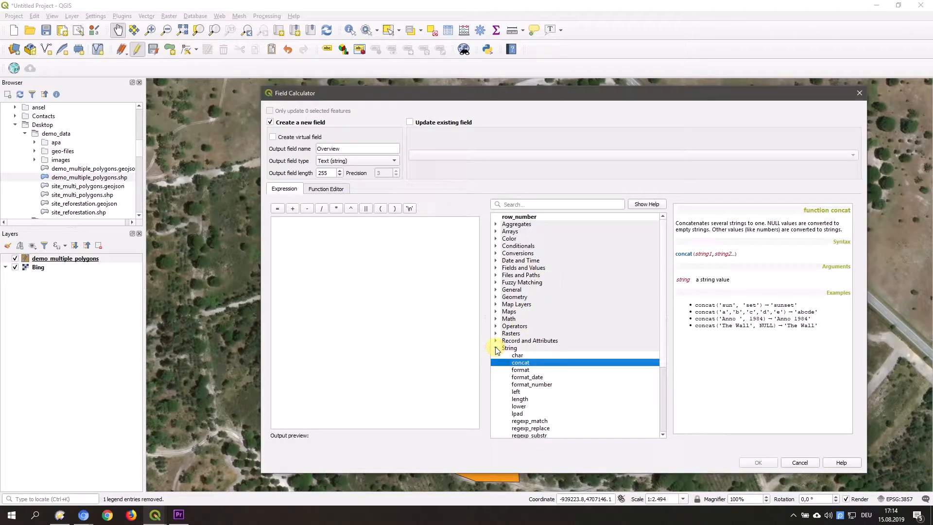
double_click(532, 364)
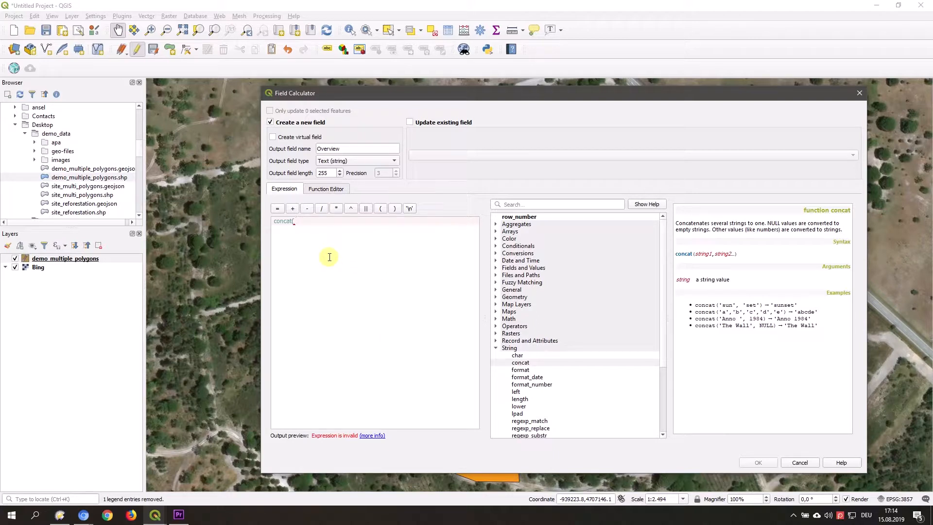
key(Return)
key(Return)
key(Return)
key(Return)
text())
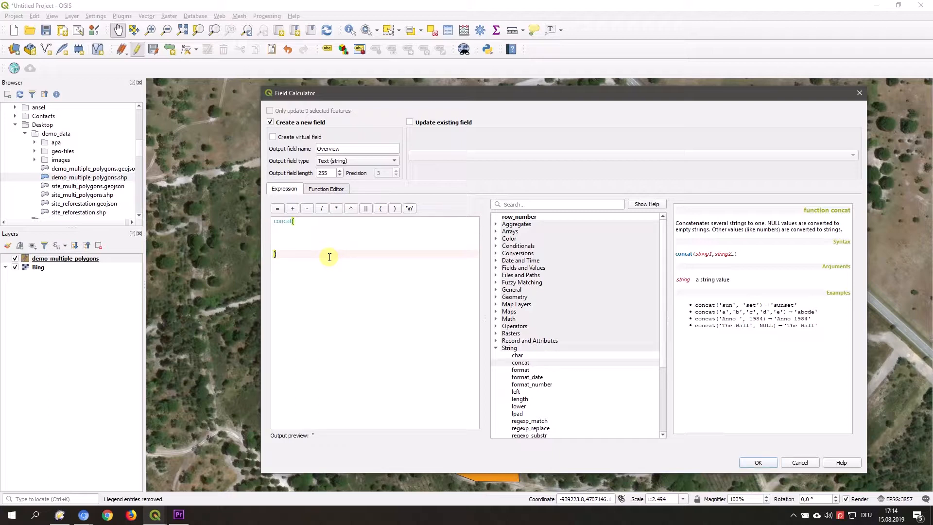
key(Up)
key(Up)
key(Up)
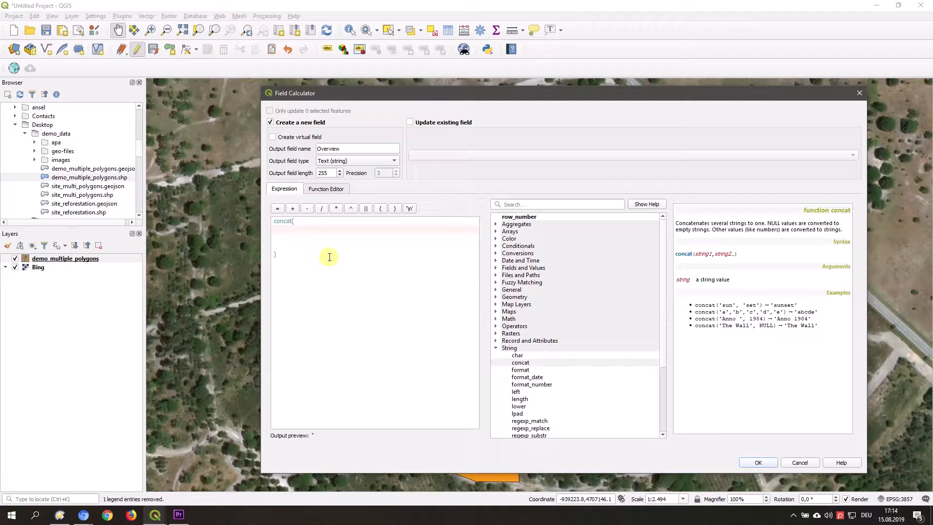
Enter the quoted label 'Farmer: ' as the first argument inside the concat function.
text('Farmer)
text(')
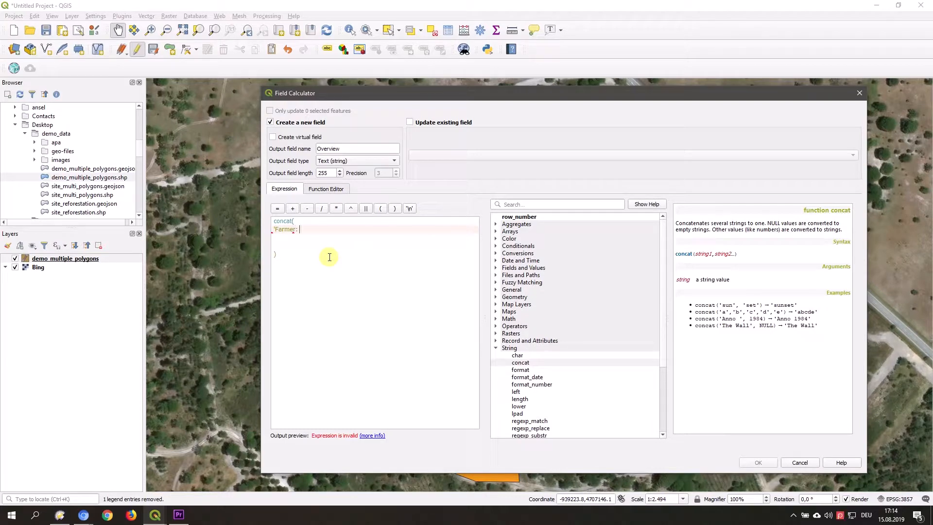
text(')
key(Left)
key(Left)
key(Left)
key(Left)
key(Left)
key(Left)
key(shift+Right)
key(shift+Right)
key(shift+Right)
key(shift+Right)
key(shift+Right)
key(shift+Right)
key(shift+Right)
key(shift+Right)
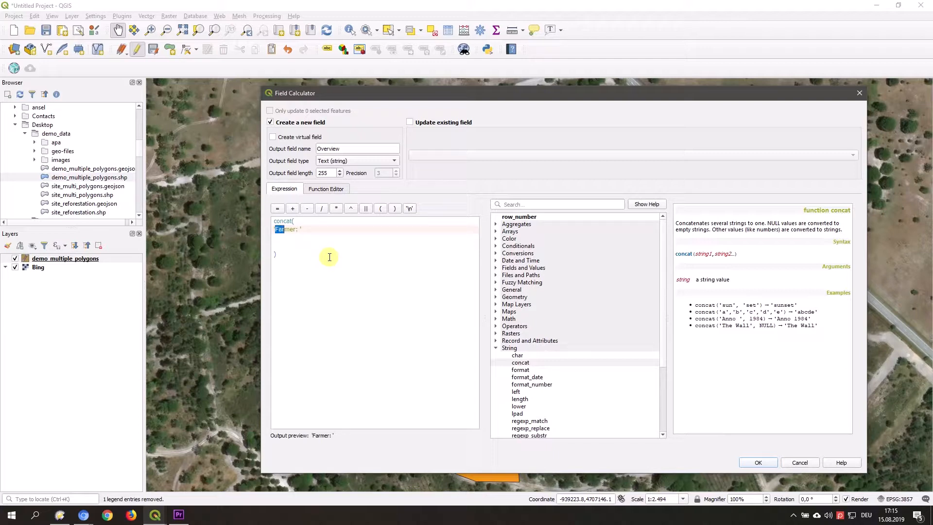
key(Right)
Append the farmer field after the label as the second concat argument, followed by a comma and a new line.
text(,)
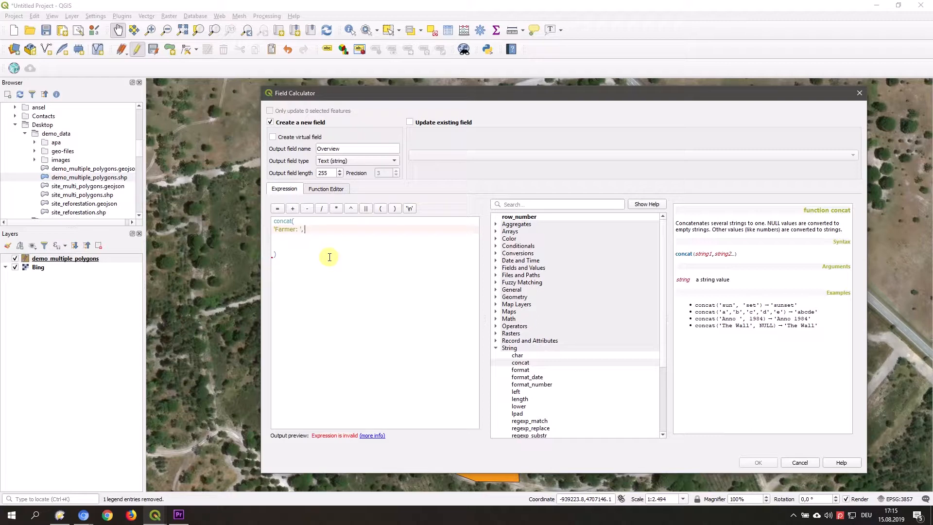
text( farm)
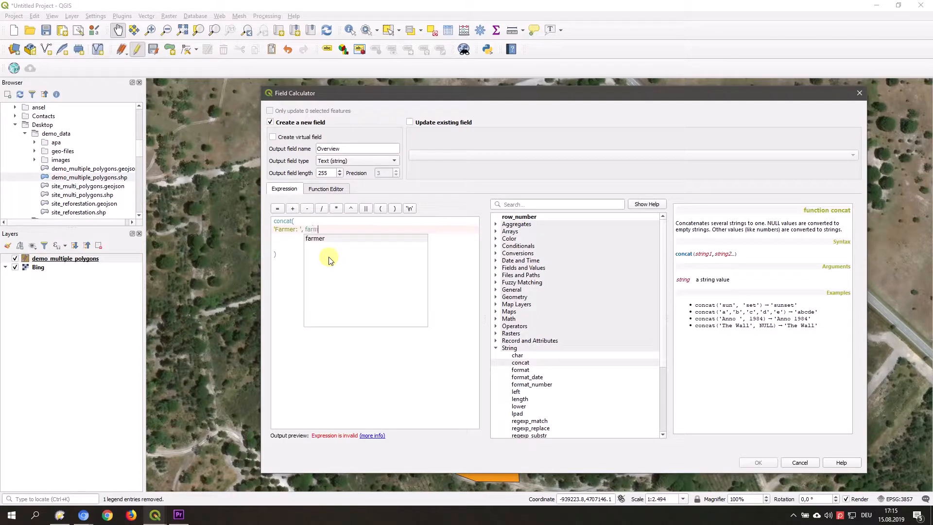
click(320, 239)
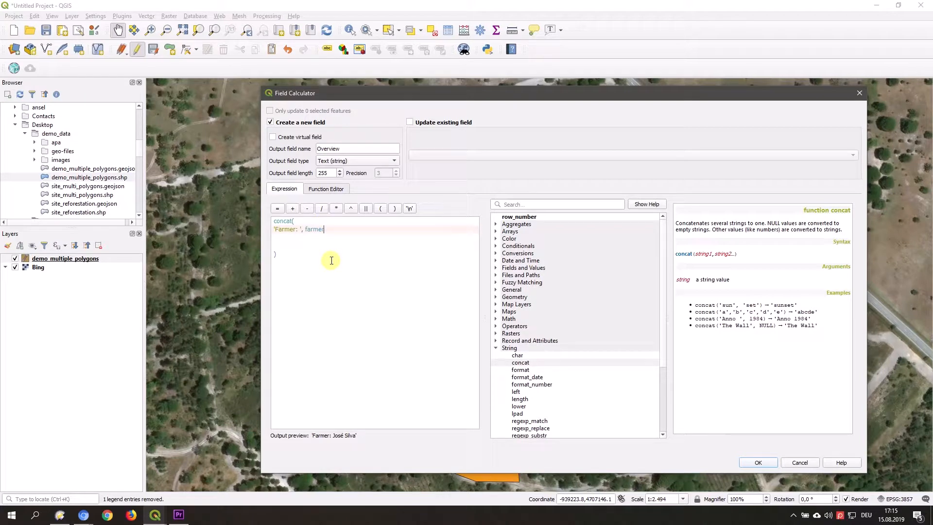
text(,)
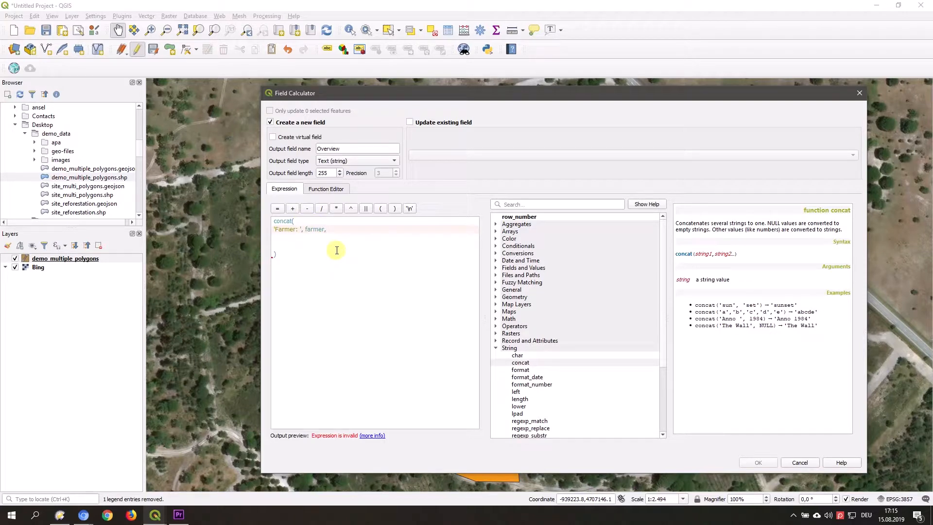
key(Return)
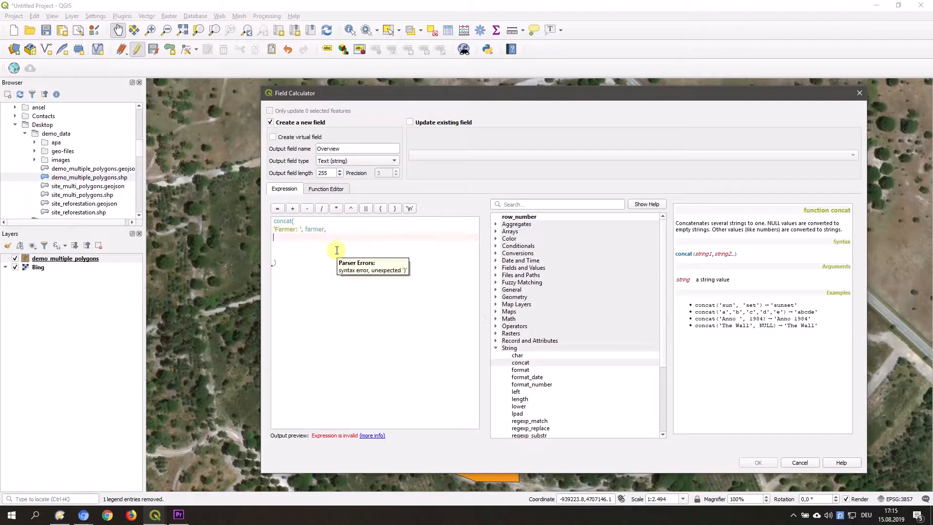
Add a '\n' line-break argument with a comma below the farmer line and start a new line in the expression.
click(409, 209)
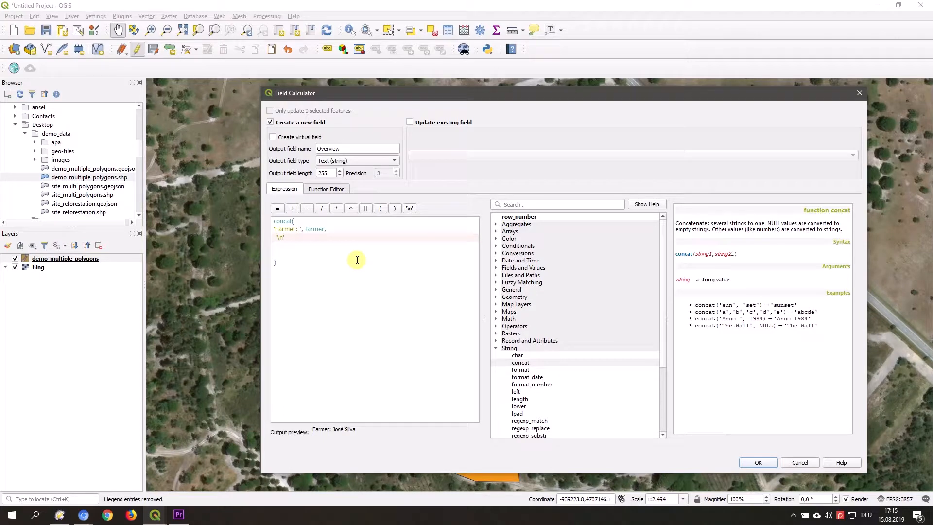
text(,)
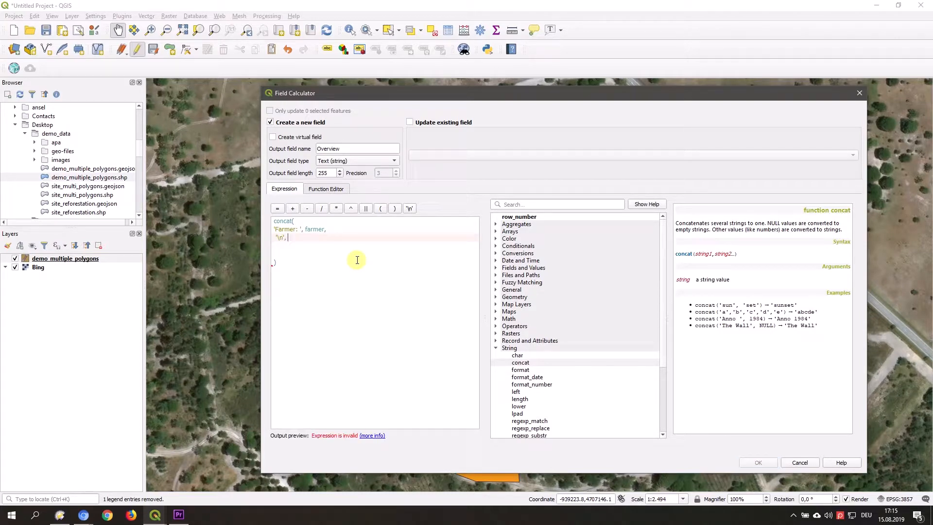
key(Return)
key(Up)
key(Up)
key(Down)
key(Down)
key(Up)
key(Up)
key(Up)
key(Down)
key(Down)
key(Down)
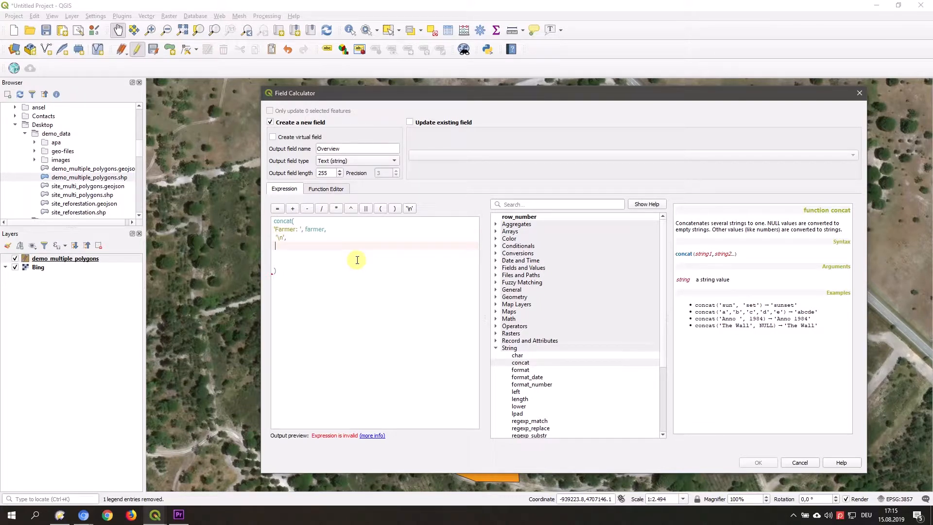
Add the label 'Year: ' and the year field as concat arguments, followed by a comma and a new line.
text(')
text('Year: ')
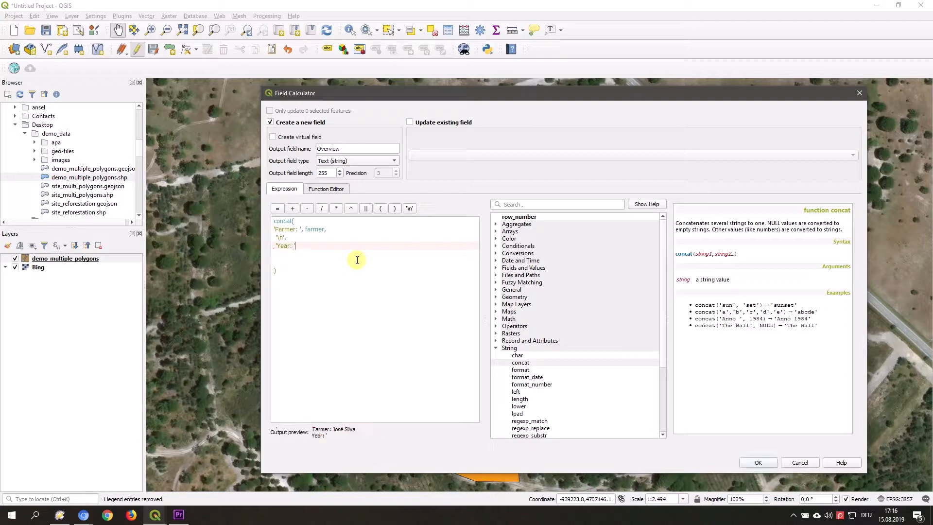
text(,)
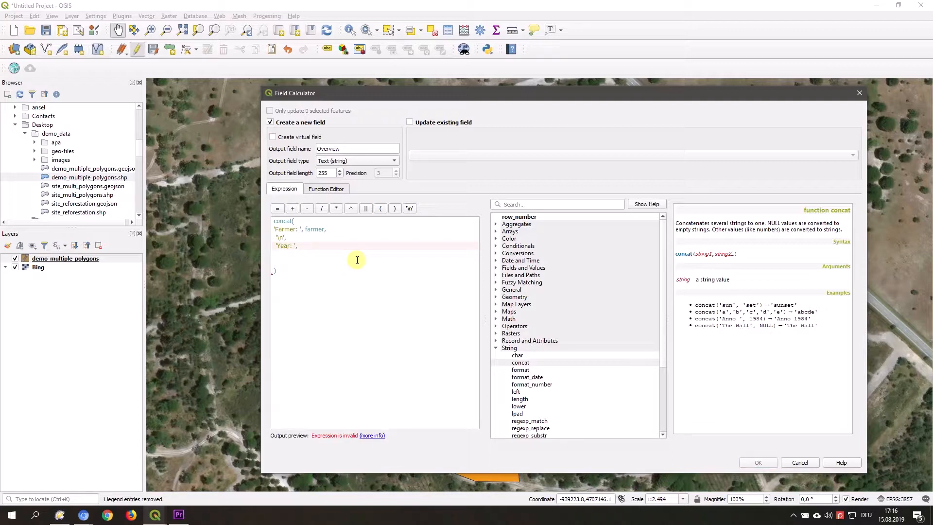
text( ye)
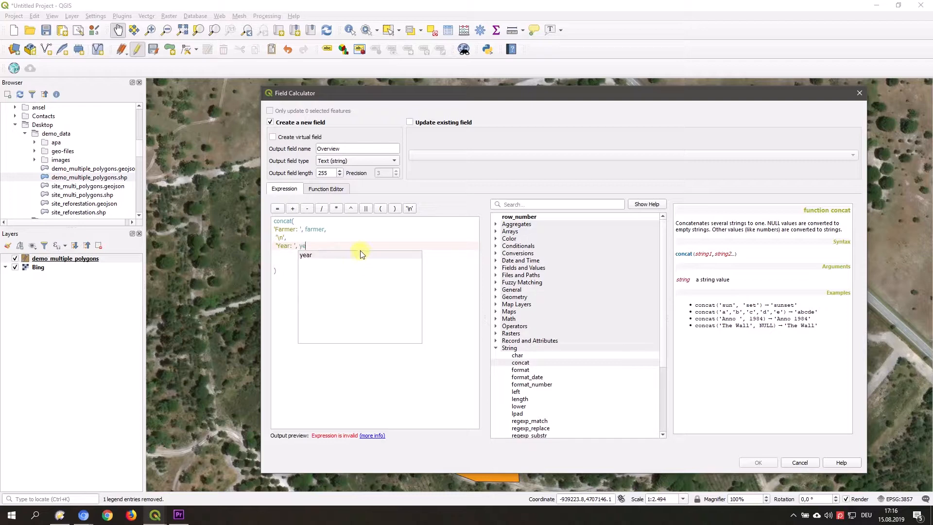
click(360, 255)
click(360, 257)
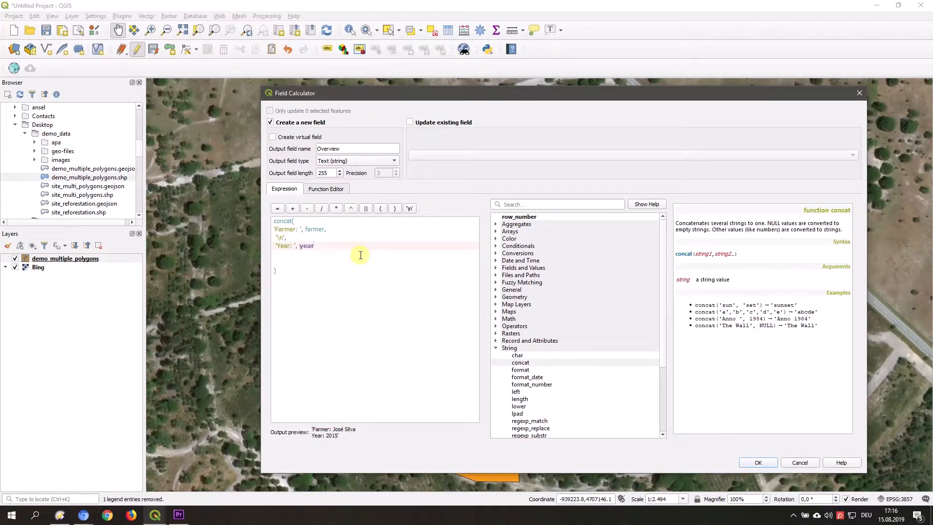
text(,)
key(Return)
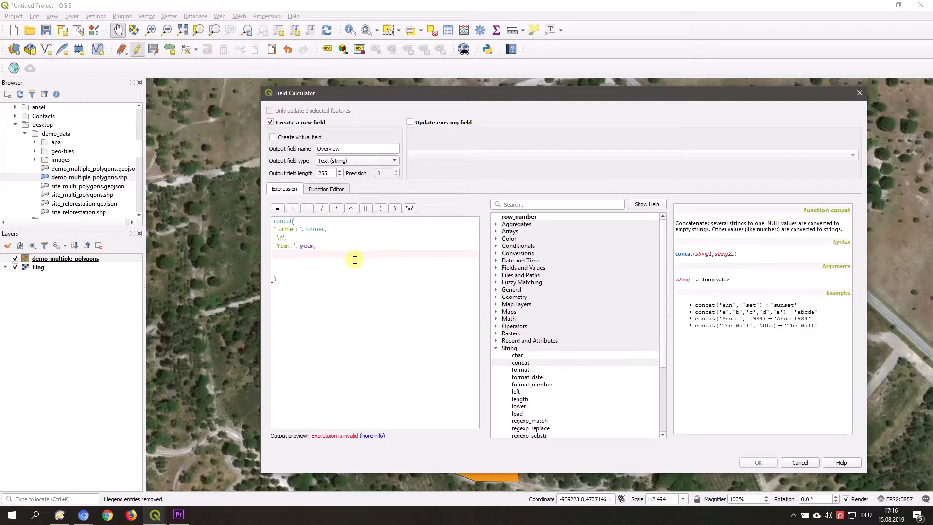
Add a second '\n' line-break argument with a comma below the year line and start another new line.
click(410, 209)
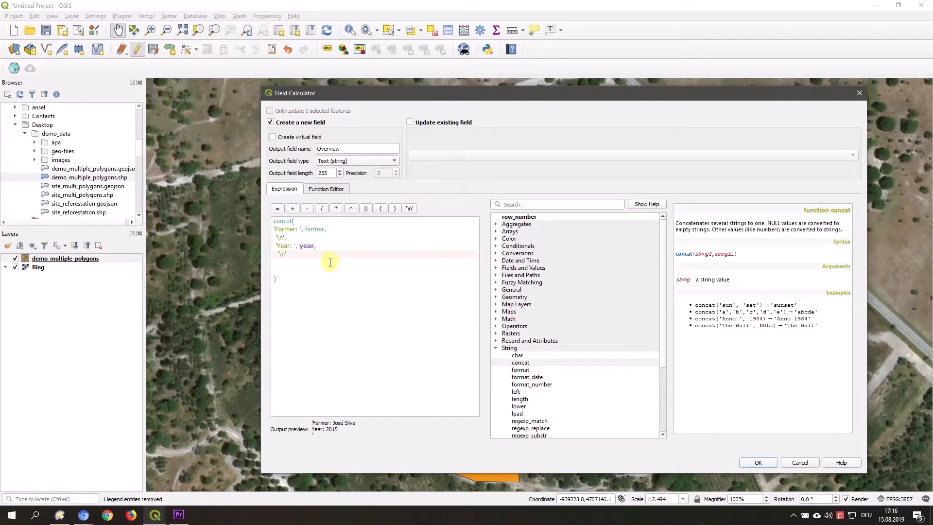
text(,)
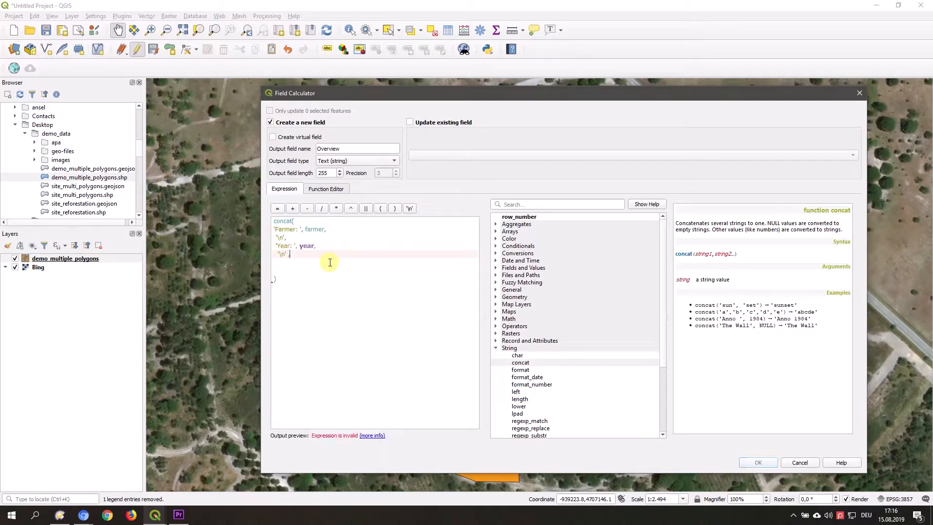
key(Return)
Remove the leading spaces from the expression's argument lines so they align at the margin, and return to the empty line.
key(Up)
key(Delete)
key(Delete)
key(Up)
key(Delete)
key(Delete)
key(Up)
key(Delete)
key(Delete)
key(Up)
key(Delete)
key(Down)
key(Down)
key(Down)
key(Down)
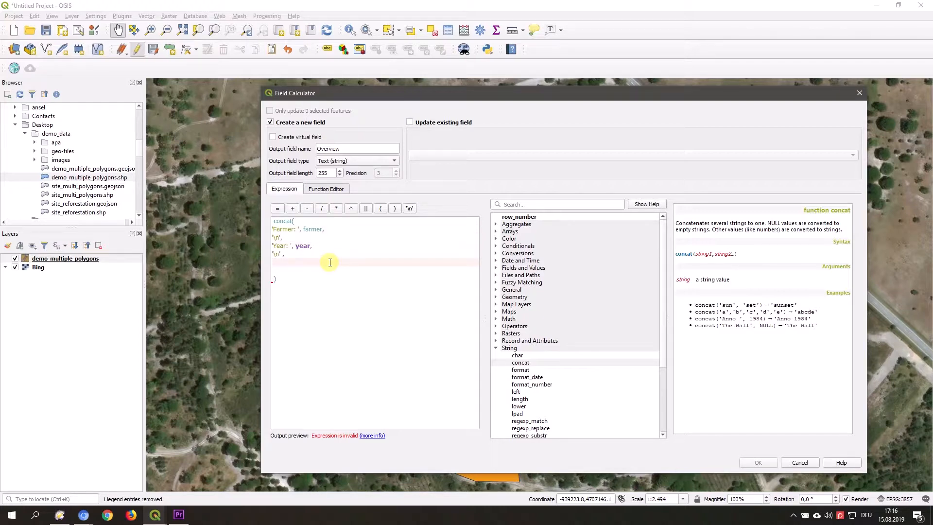
Add the label 'Trees: ' and the trees field as the last concat arguments.
text(Trees: ')
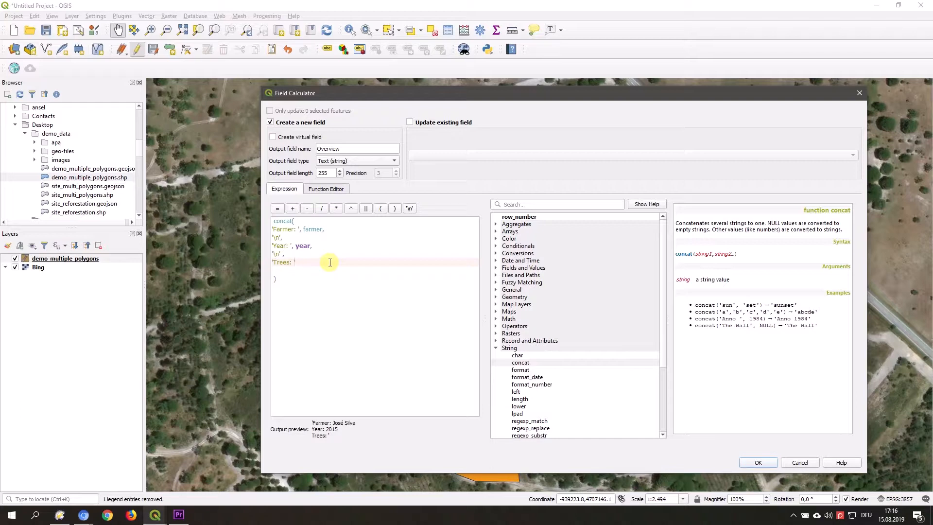
text(, )
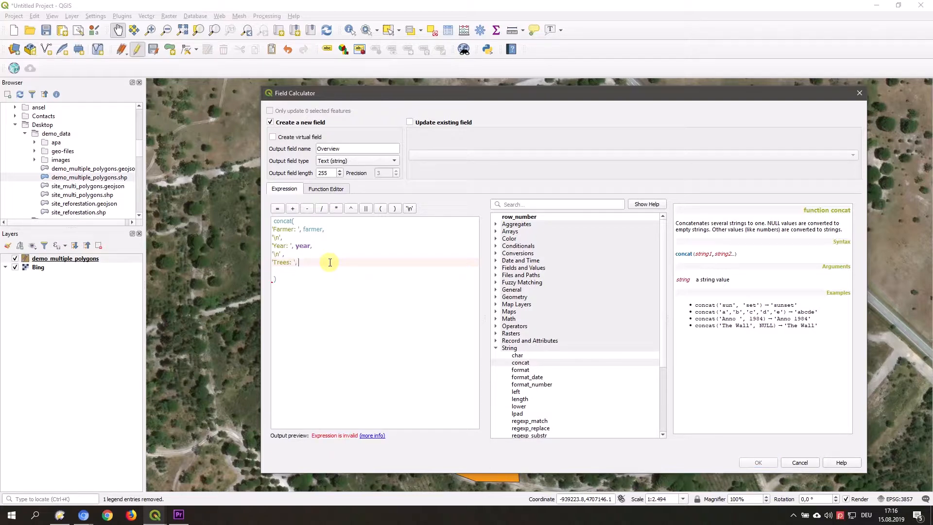
text(tree)
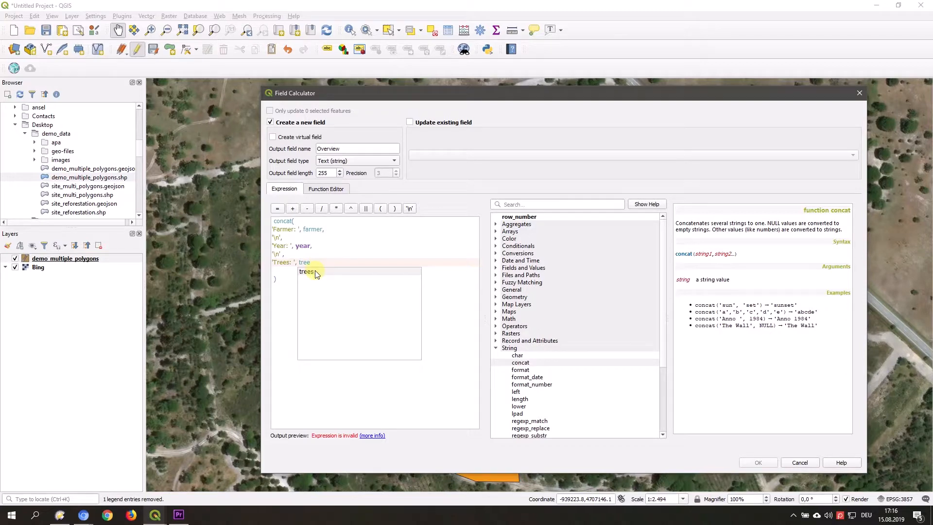
double_click(311, 272)
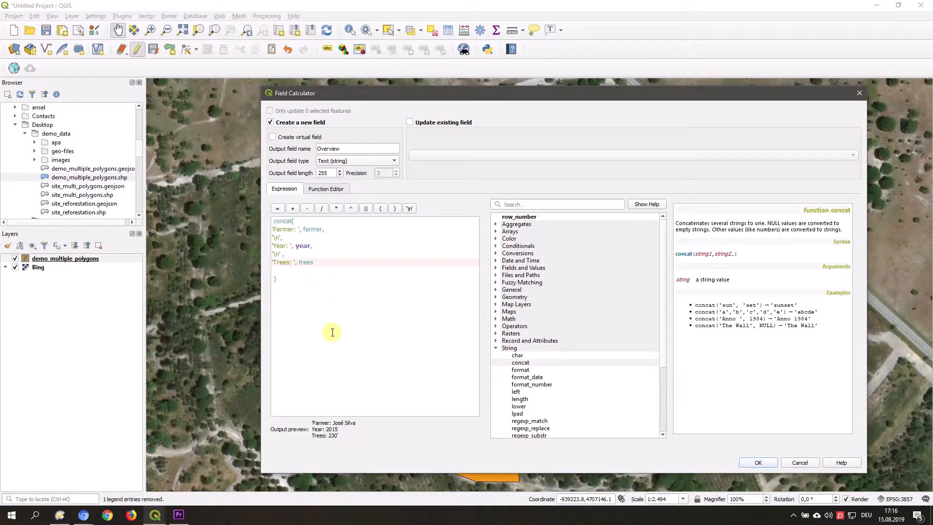
drag(344, 436, 321, 432)
click(349, 441)
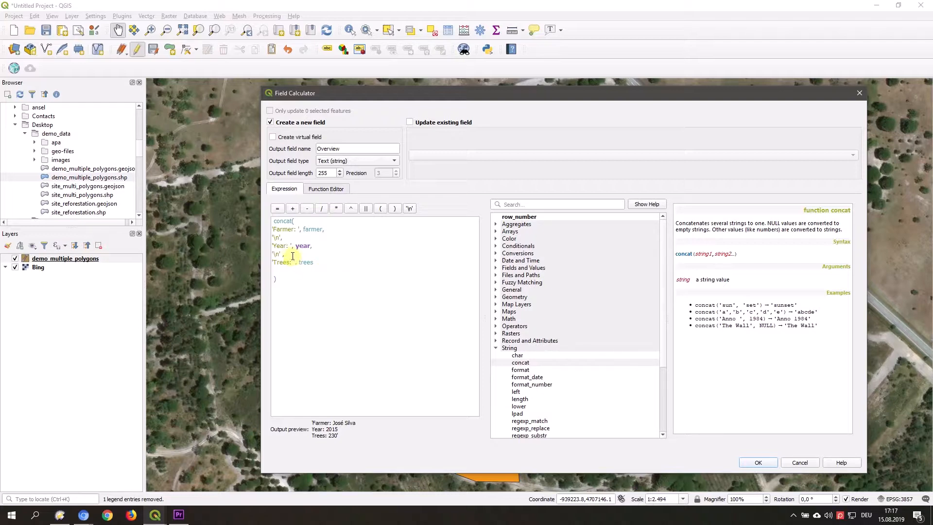
Wrap the Farmer: label text in double asterisks inside its quotes for Markdown bold.
click(272, 228)
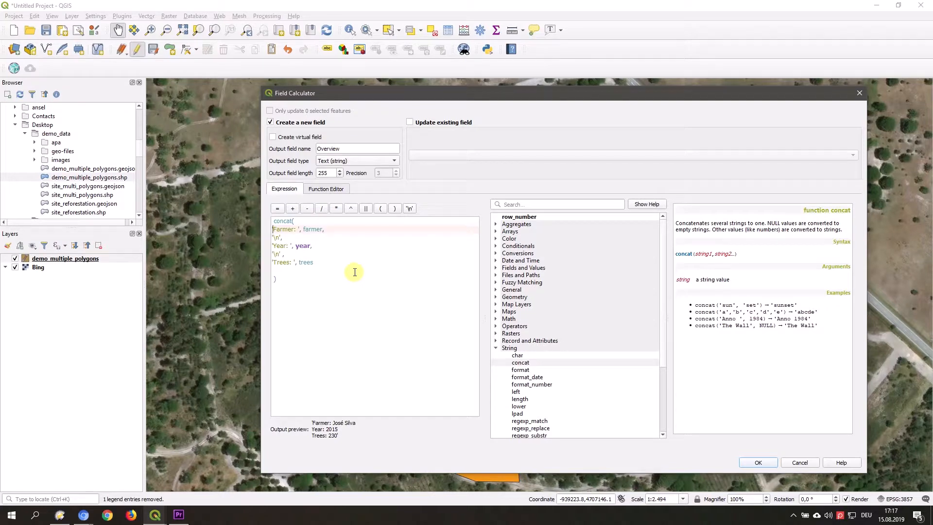
key(shift+Right)
key(shift+Right)
key(shift+Right)
key(shift+Right)
key(shift+Right)
key(shift+Right)
key(shift+Right)
key(shift+Left)
key(shift+Left)
key(shift+Left)
key(shift+Left)
key(shift+Left)
key(shift+Left)
key(shift+Left)
text(**)
key(Right)
key(Right)
key(Right)
key(Right)
key(Right)
key(Right)
key(Right)
text(**)
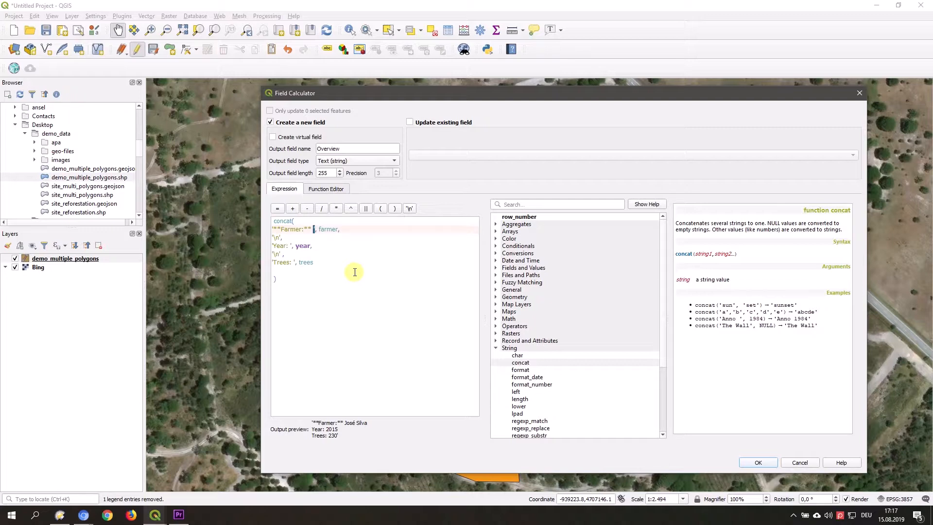
Wrap the Year: label text in double asterisks inside its quotes.
key(Down)
key(Down)
key(Left)
key(Left)
text(**)
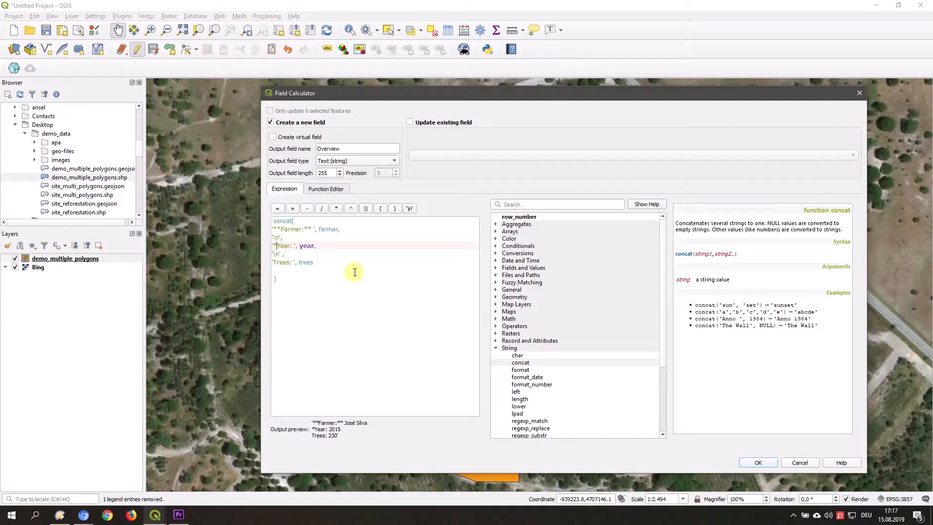
key(Right)
key(Right)
key(Right)
key(Right)
key(Right)
text(**)
Wrap the Trees: label text in double asterisks inside its quotes.
key(Down)
key(Down)
key(Left)
key(Left)
key(Left)
key(Left)
key(Left)
key(Left)
key(Left)
text(**)
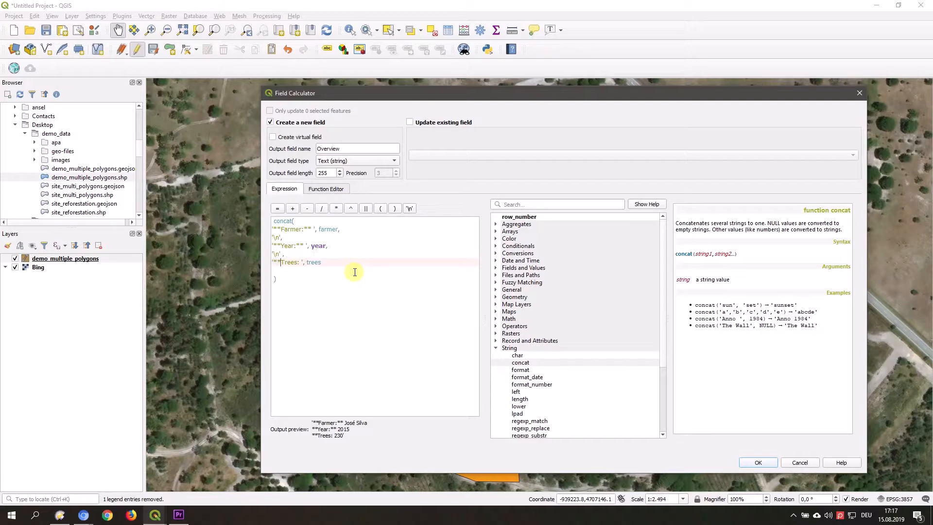
key(Right)
key(Right)
key(Right)
text(**)
key(Up)
key(Up)
key(Up)
key(Up)
key(Up)
key(Down)
key(Down)
key(Down)
key(Down)
Insert the heading '### Fact sheet' as the first concat argument on its own line, followed by a '\n' line-break argument and comma.
click(294, 221)
key(Return)
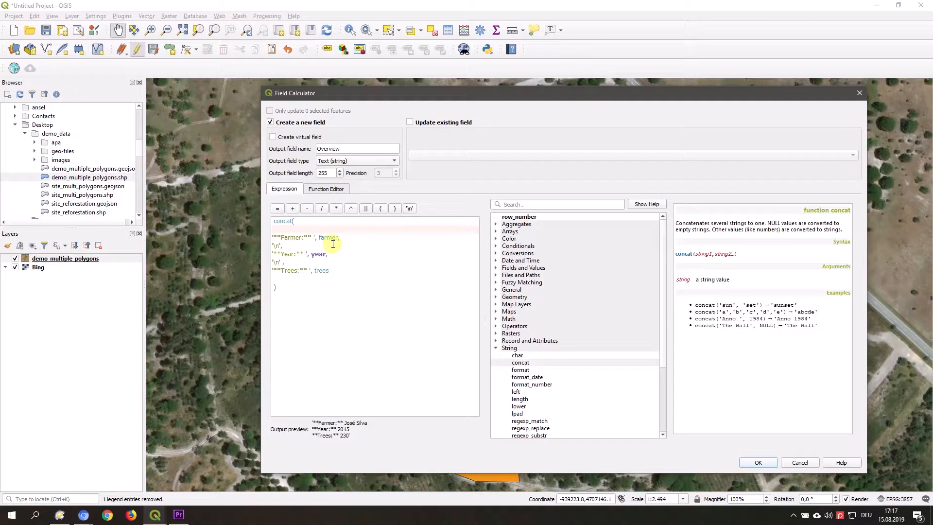
text(###)
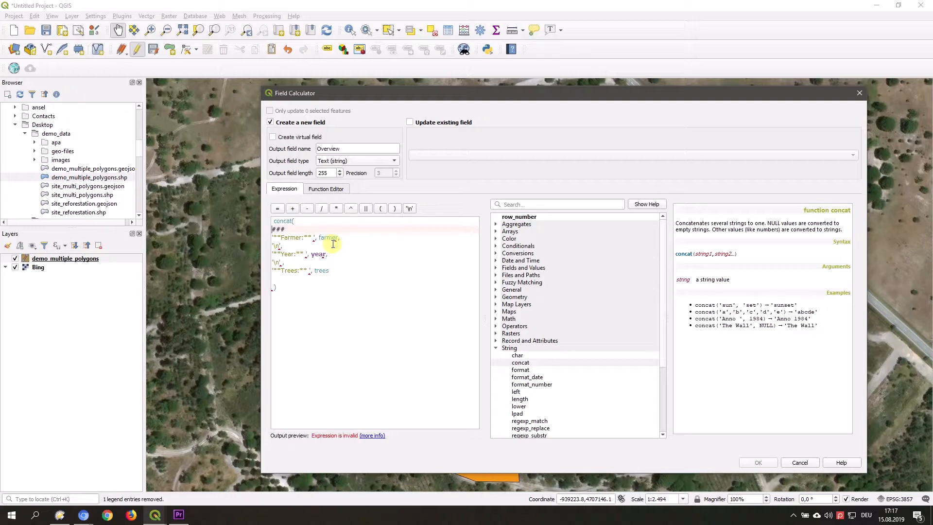
key(shift+Right)
key(shift+Right)
key(Left)
key(End)
text(Fact sheet',)
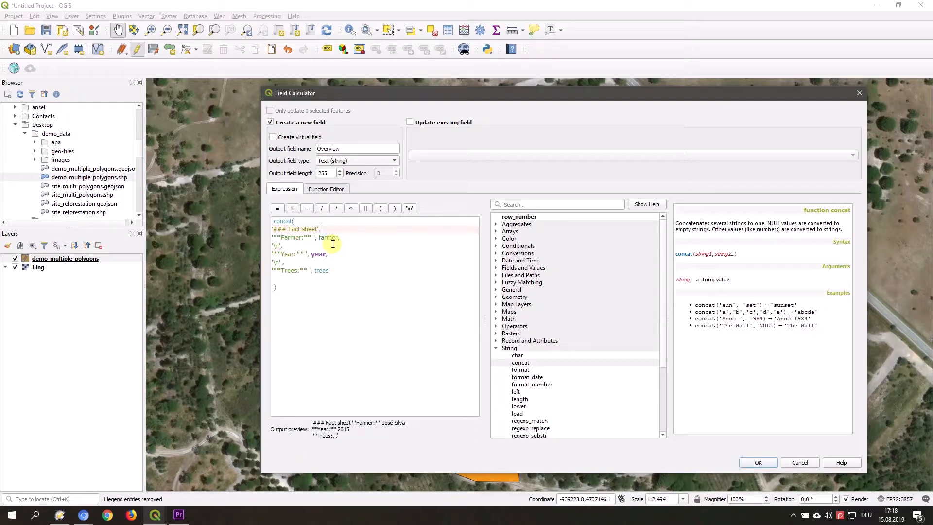
click(409, 208)
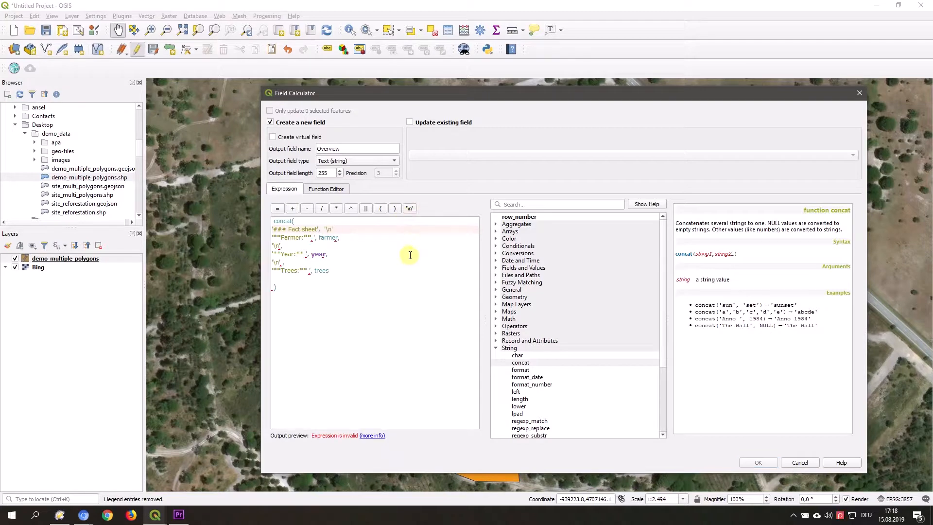
text(,)
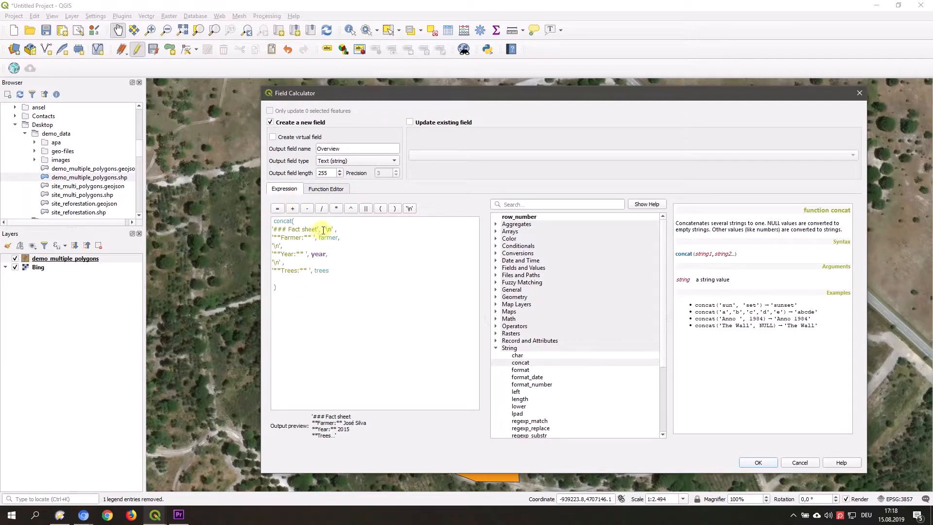
Apply the finished concat expression to create and fill the Overview field.
drag(323, 230, 288, 225)
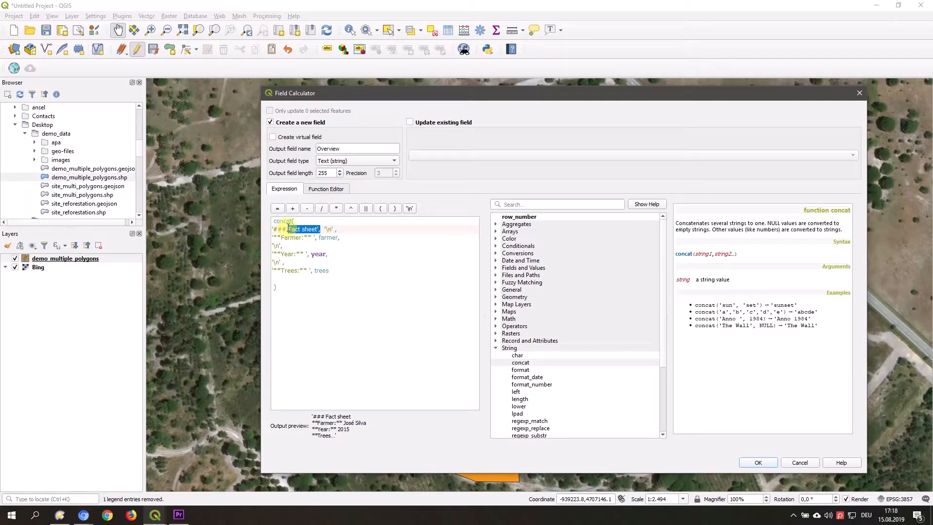
click(301, 246)
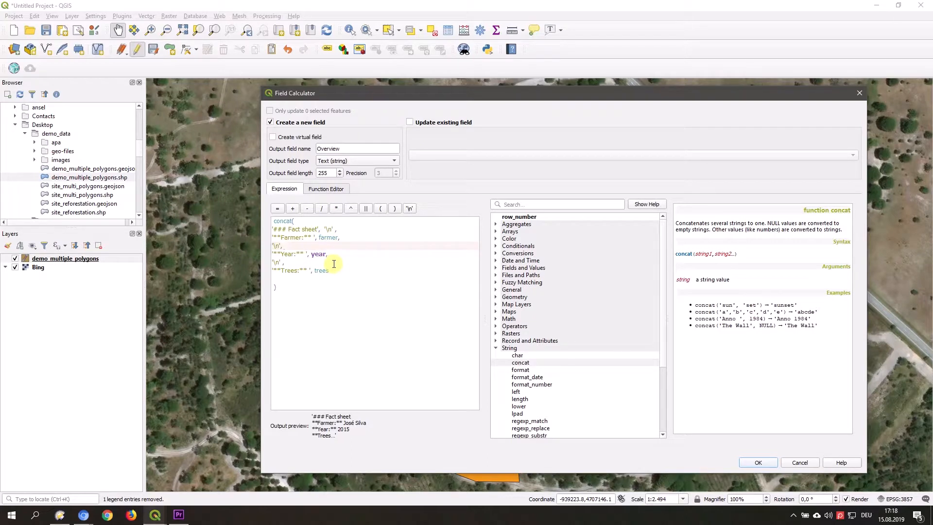
drag(330, 271, 273, 237)
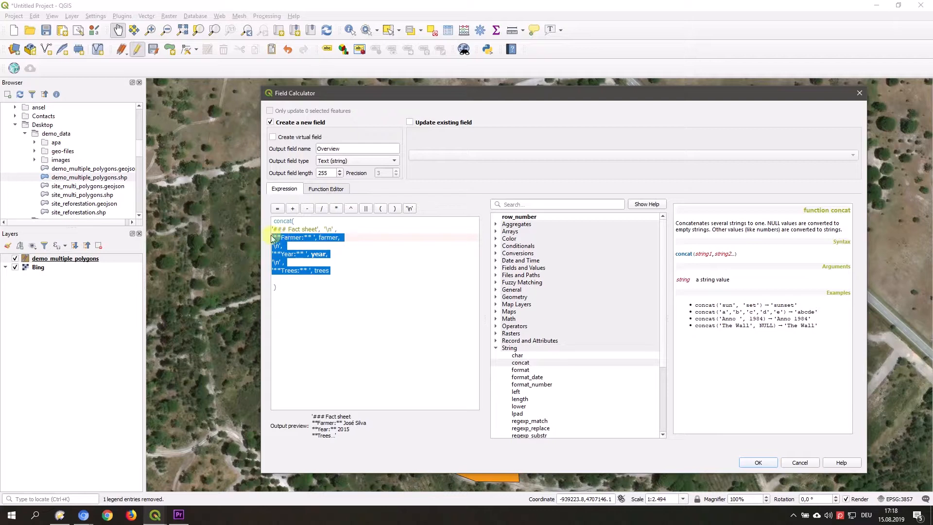
click(341, 268)
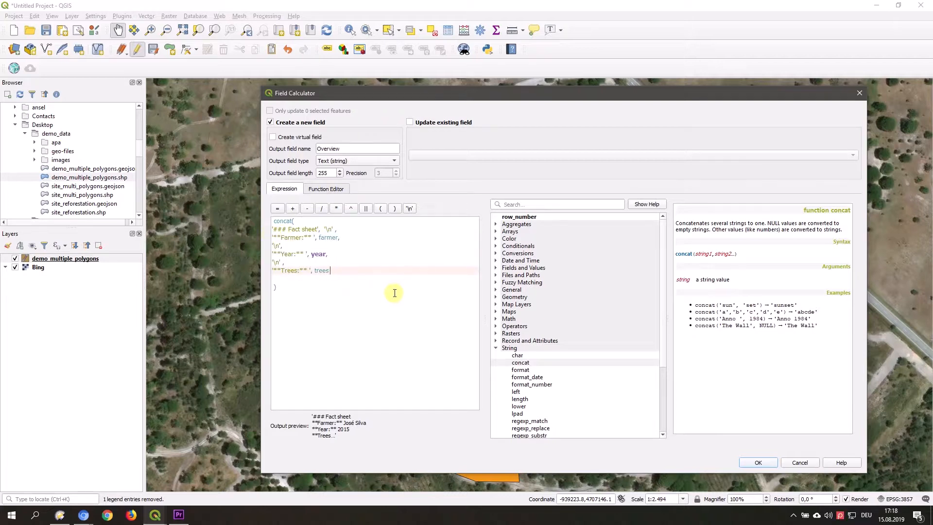
click(756, 462)
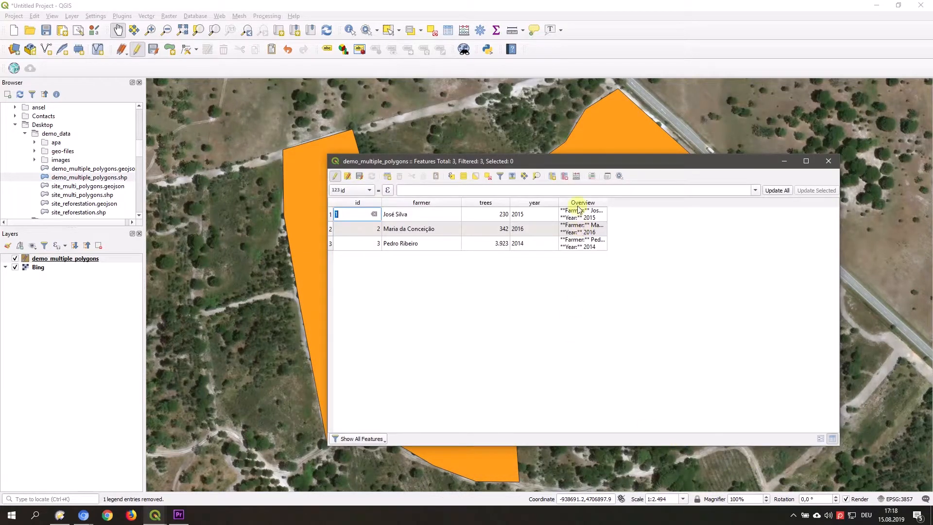
Increase the heights of the three attribute table rows to show the full Overview text, and save the edits.
click(331, 219)
drag(331, 219, 339, 244)
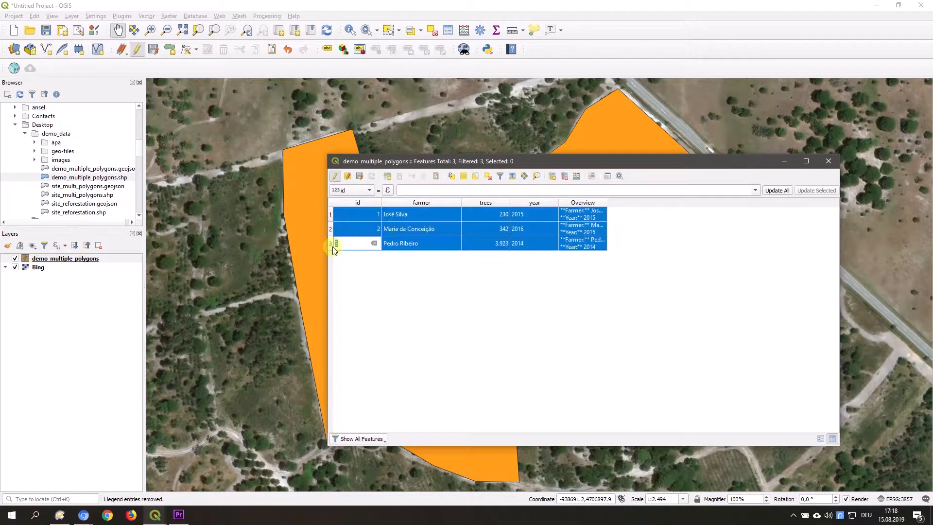
double_click(334, 215)
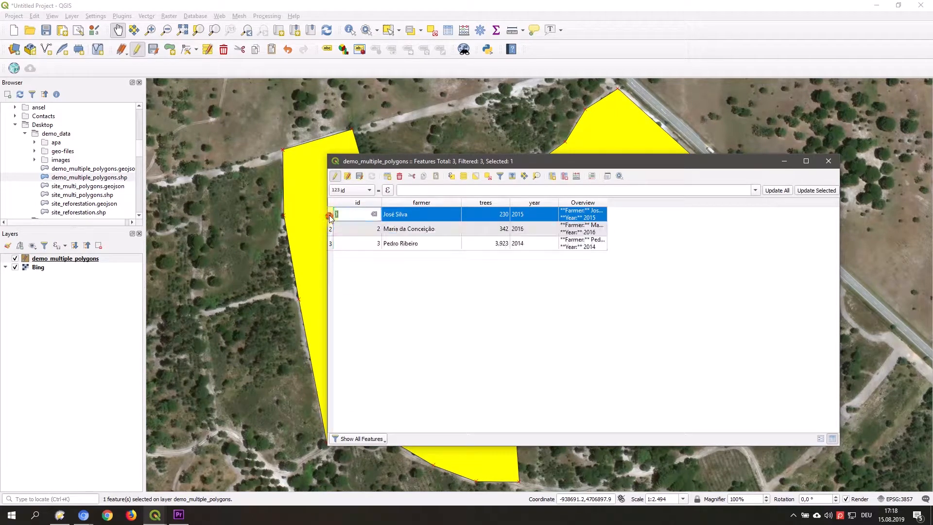
drag(333, 222, 340, 269)
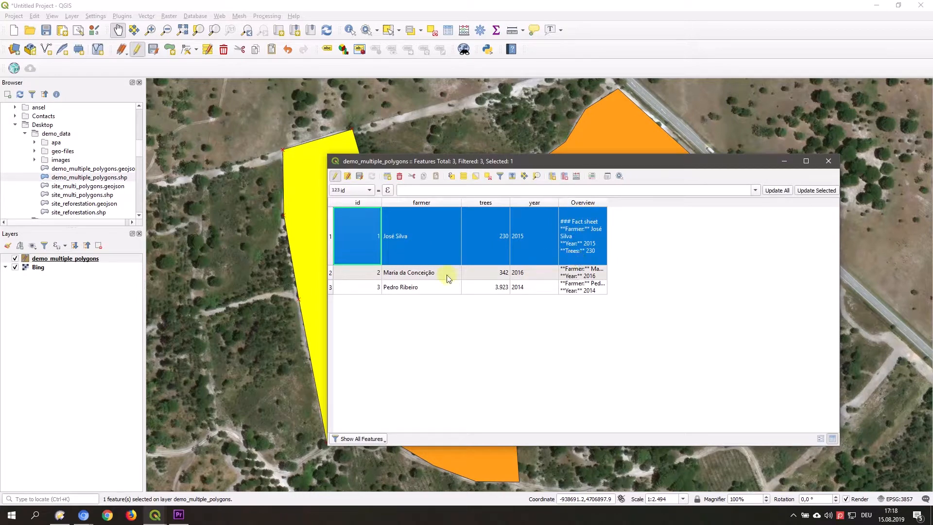
drag(330, 280, 337, 376)
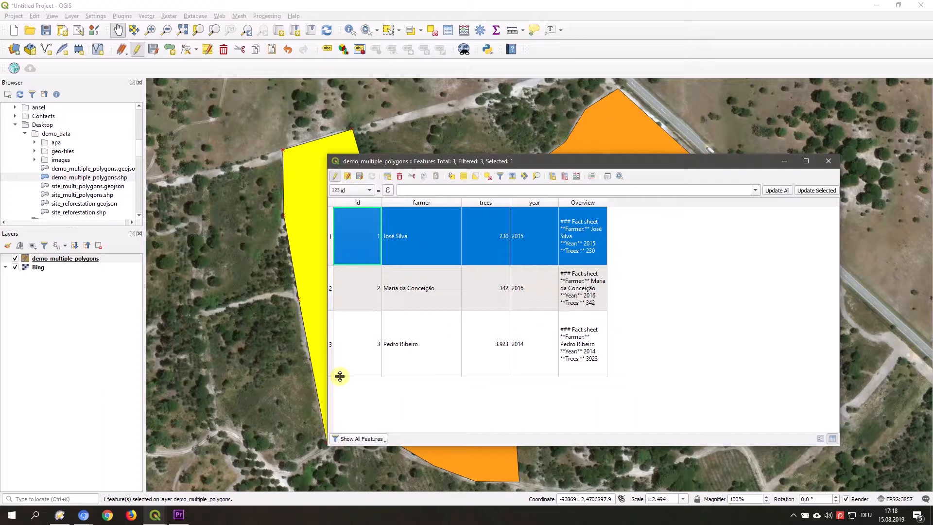
click(360, 177)
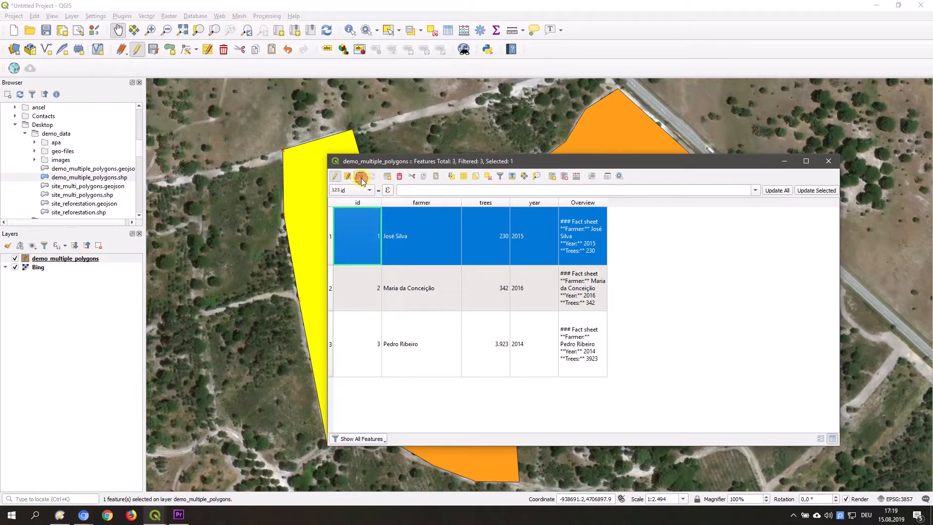
End the editing session on demo_multiple_polygons and close its attribute table.
click(336, 177)
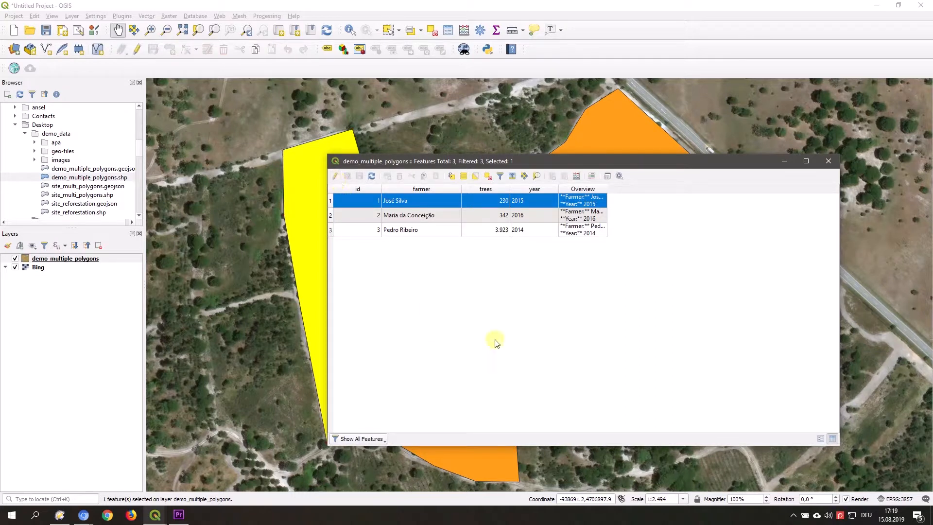
click(828, 160)
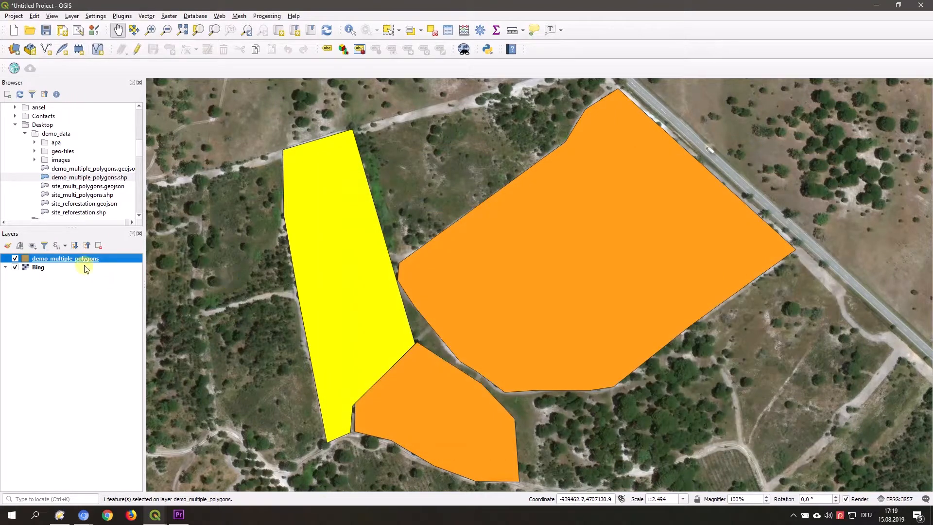
Start exporting the demo_multiple_polygons layer as GeoJSON, with new_sites in the demo_data folder as the output file.
right_click(84, 261)
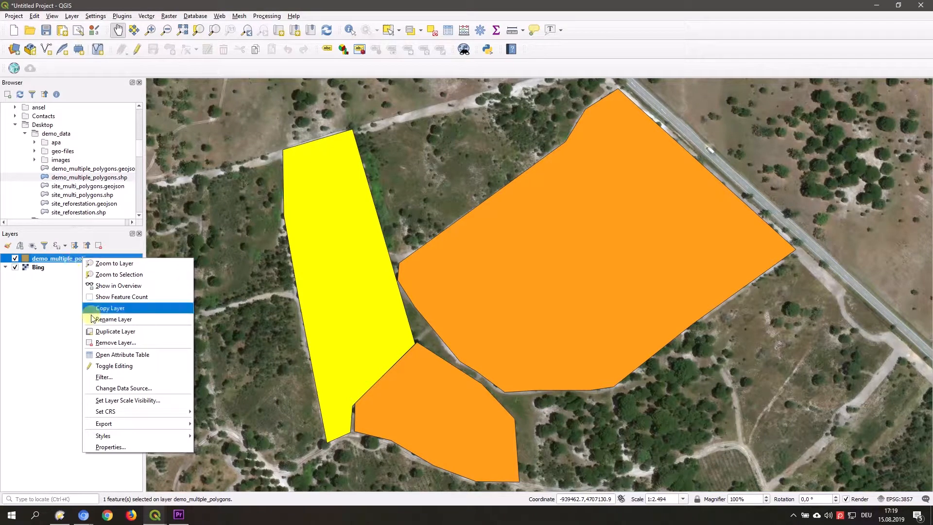
mouse_move(119, 423)
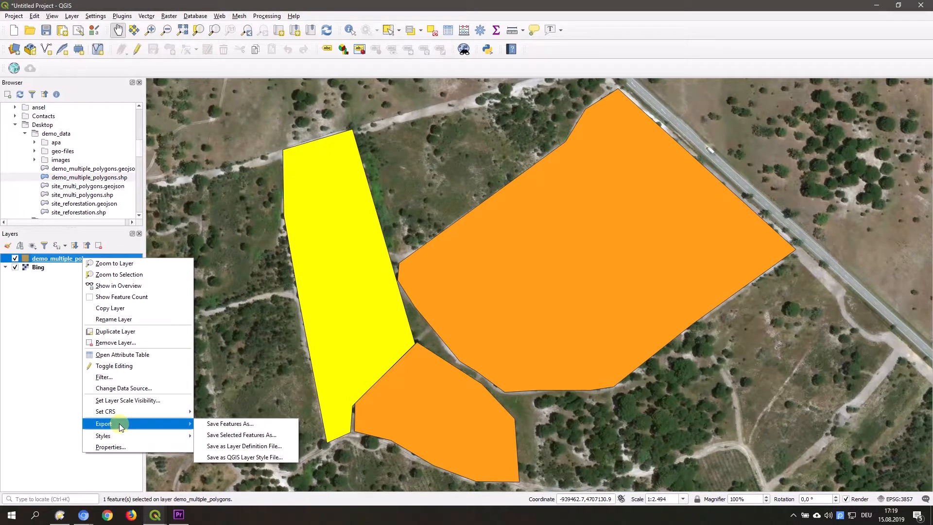
click(214, 425)
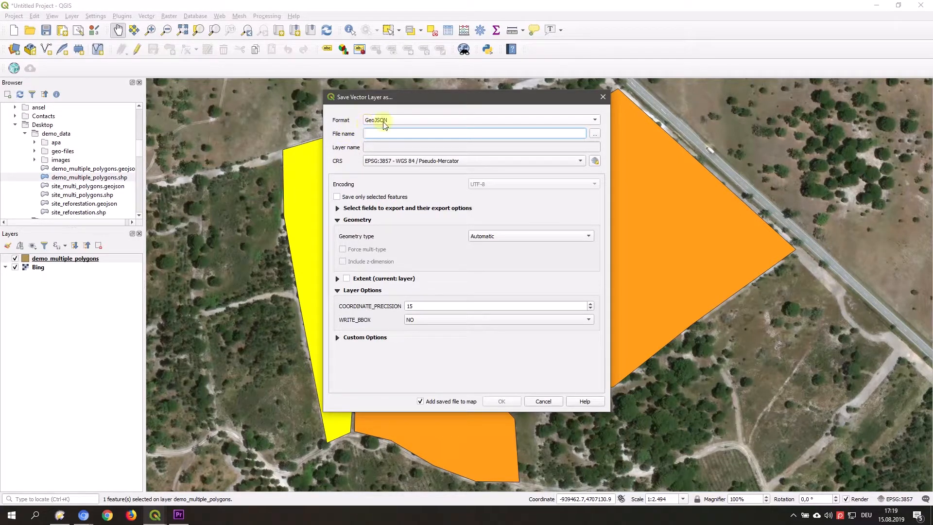
click(595, 164)
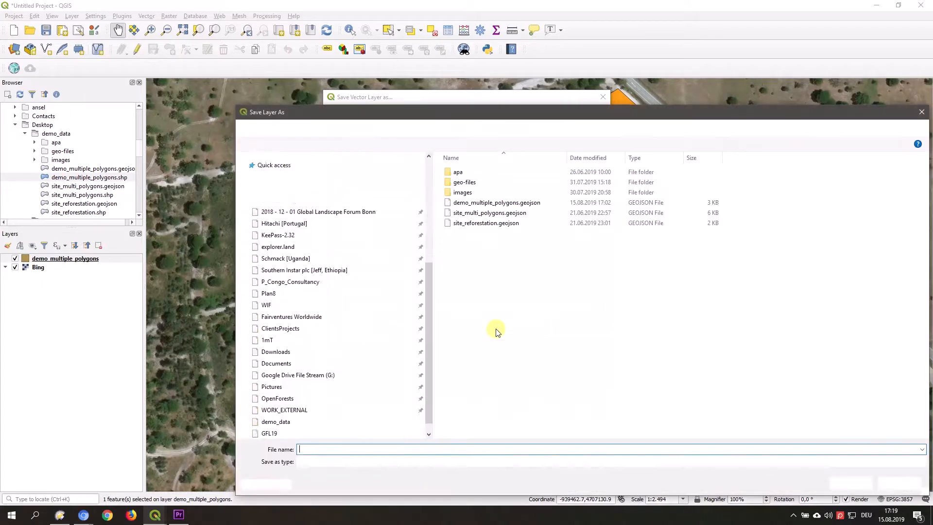
click(440, 448)
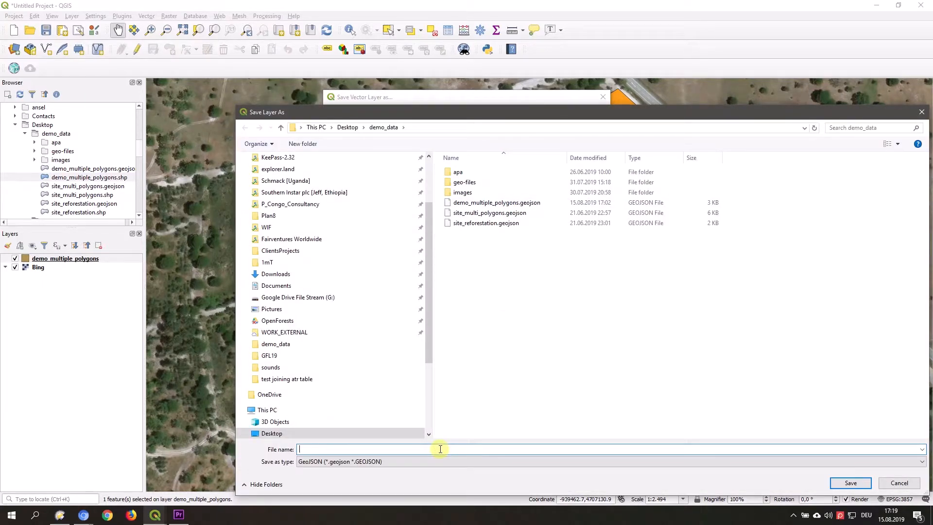
text(new_sotes)
key(BackSpace)
text(ises)
click(851, 483)
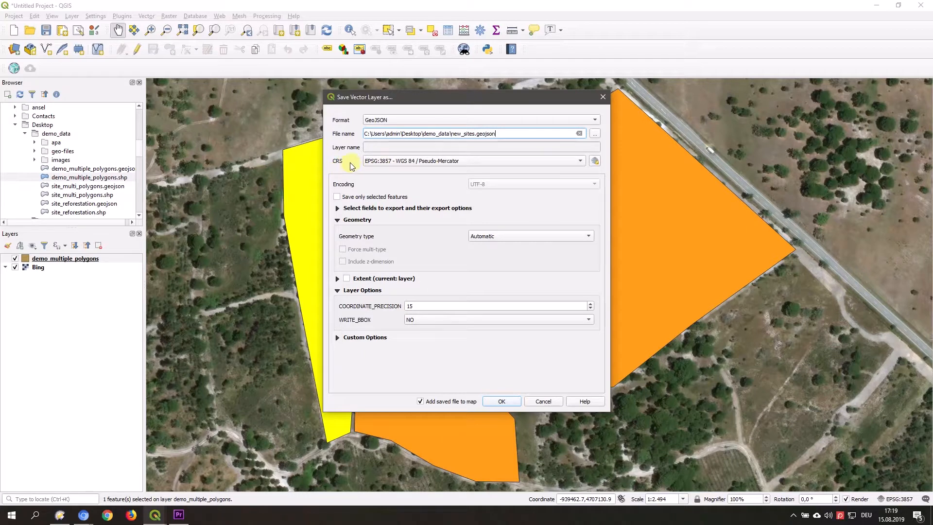
Set the export's CRS to Default CRS: EPSG:4326 - WGS 84 and save the layer.
click(419, 161)
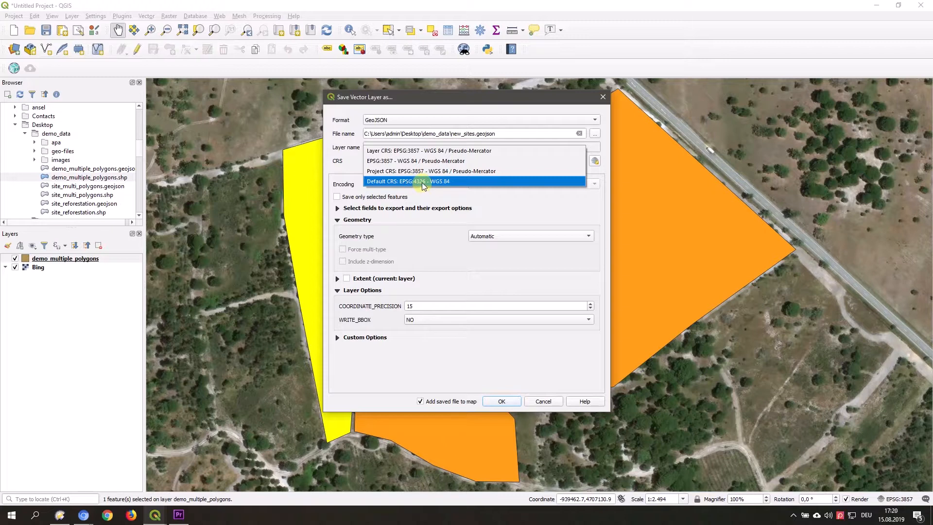
click(422, 182)
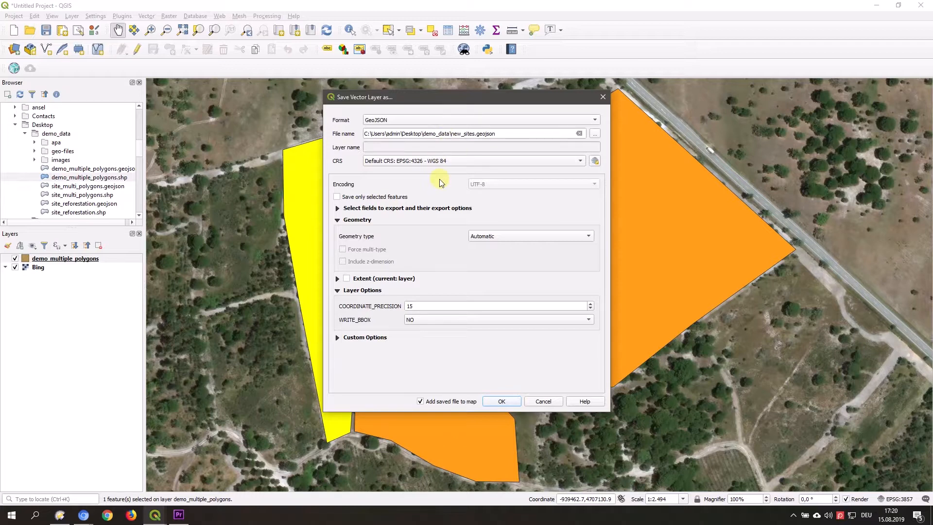
click(500, 401)
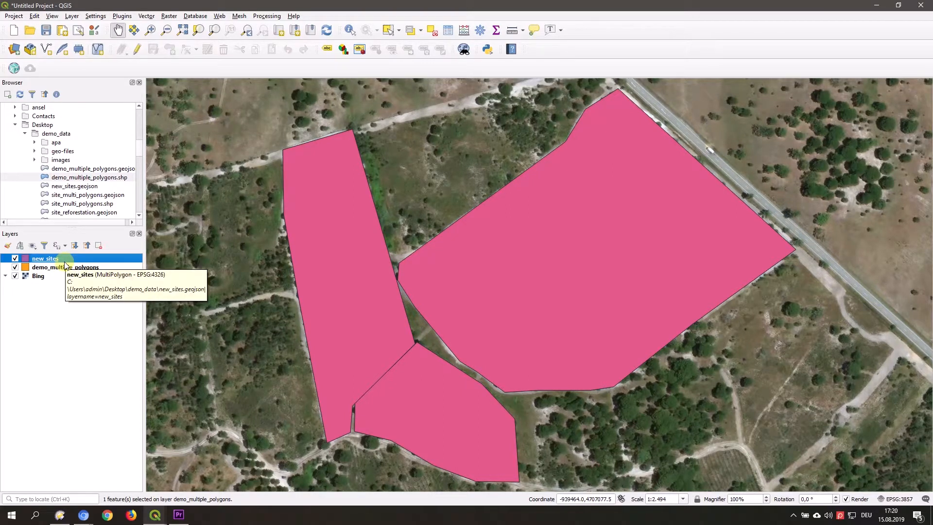
Switch to explorer.land in the browser and load new_sites.geojson from demo_data into the project's site upload.
click(84, 515)
click(126, 480)
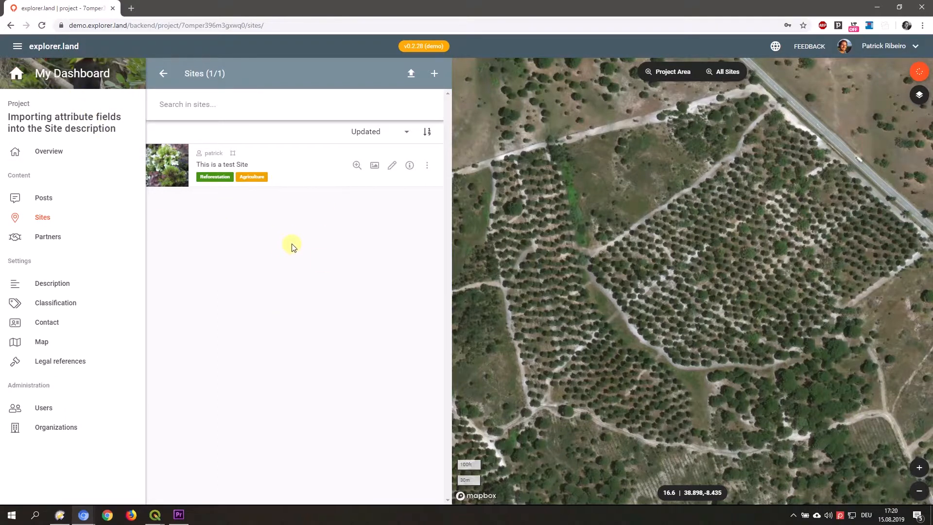
click(411, 78)
click(305, 146)
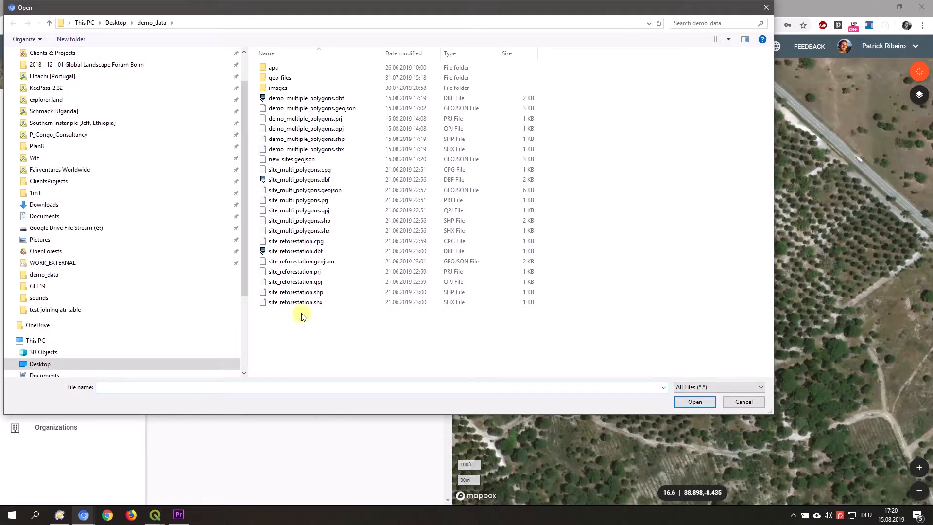
click(293, 161)
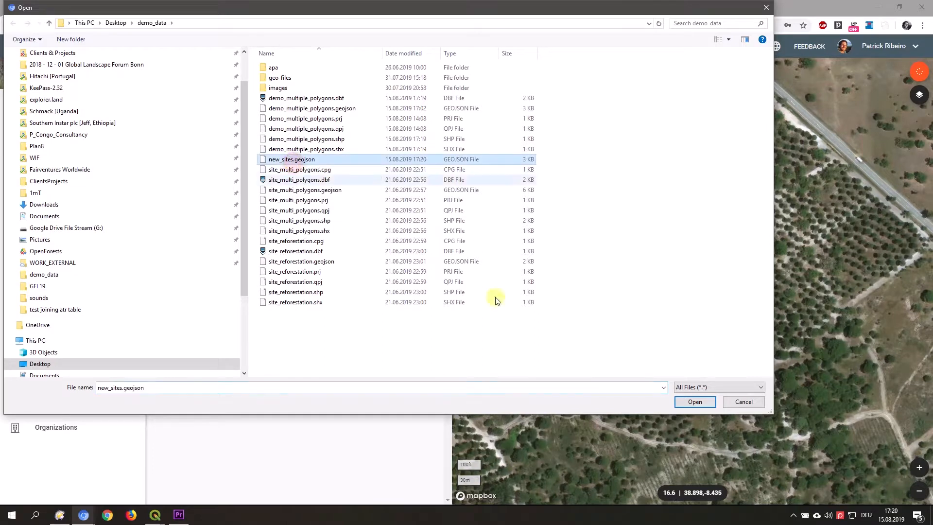
click(694, 401)
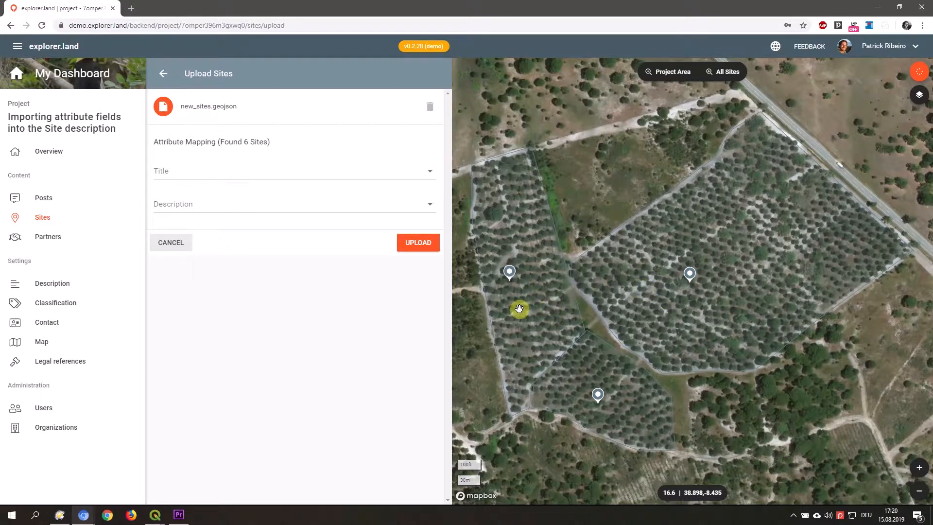
Map the site title to the farmer attribute and the description to the Overview attribute.
click(431, 172)
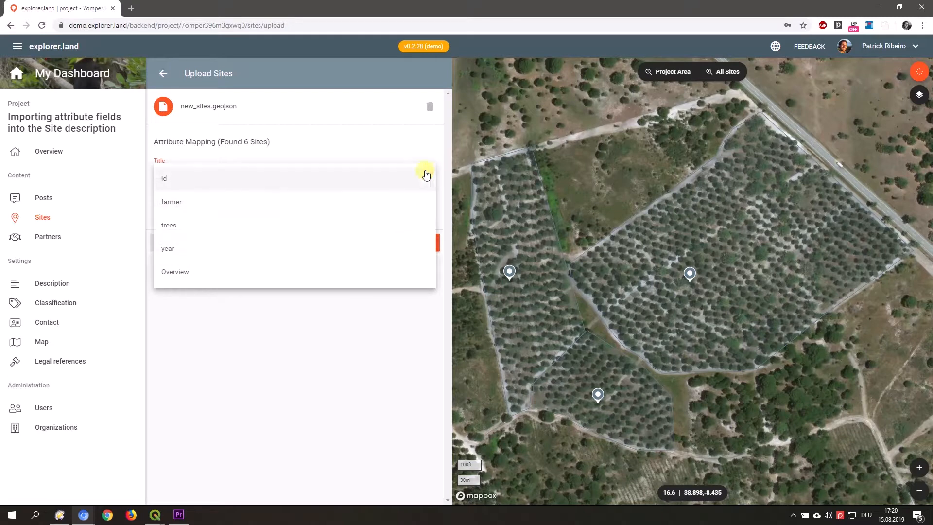
click(188, 208)
click(202, 240)
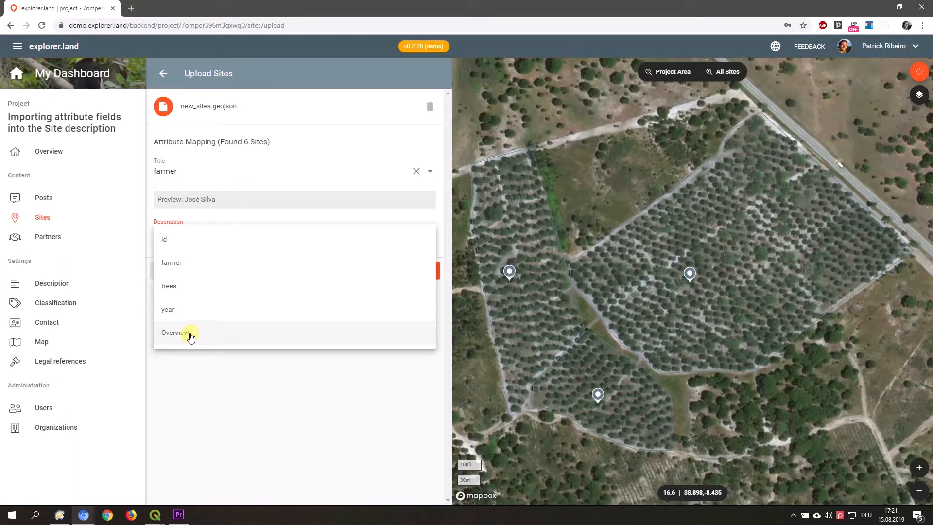
click(191, 336)
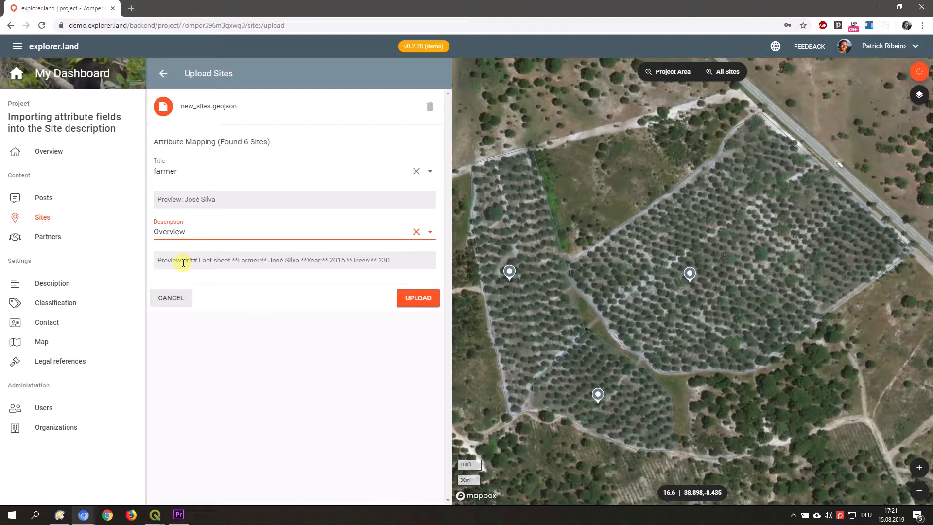
Check the Markdown text in the description preview and upload the sites to the project.
drag(184, 260, 402, 262)
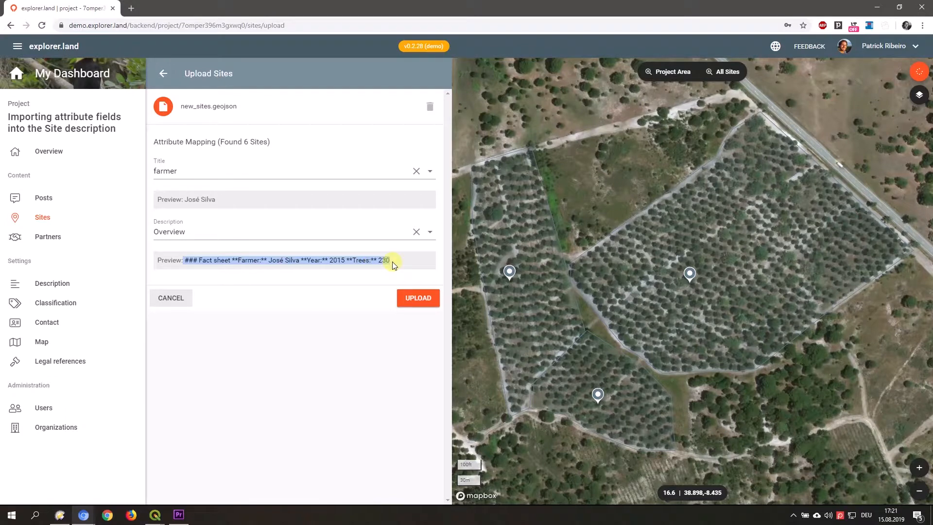
click(184, 262)
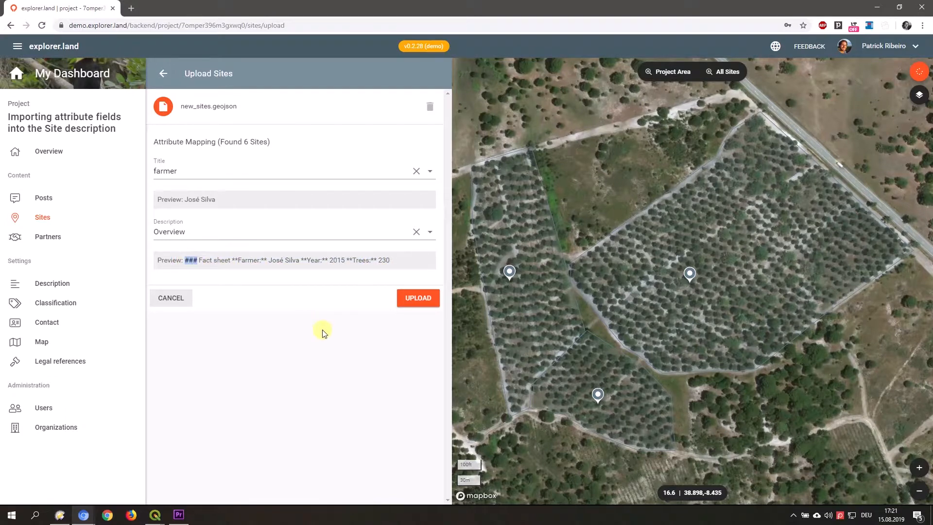
click(414, 303)
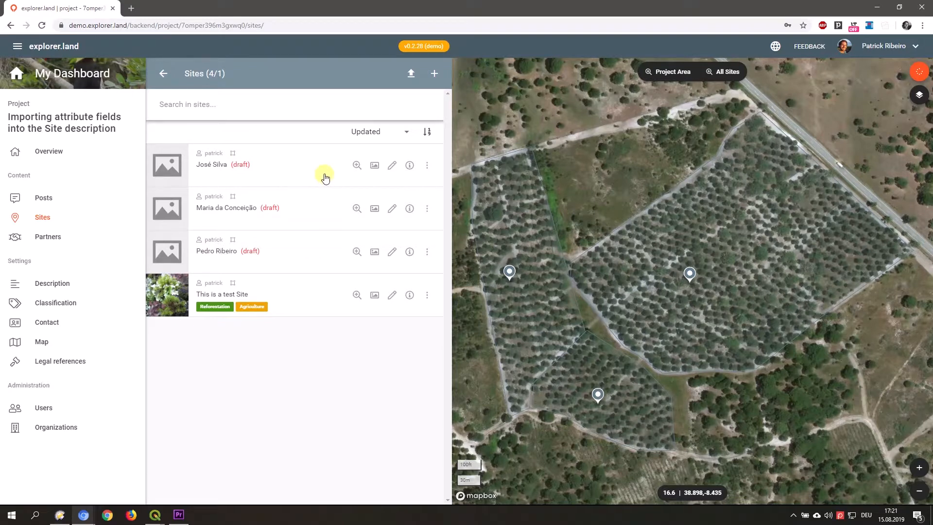
Publish the first listed draft site and open its public page.
click(427, 165)
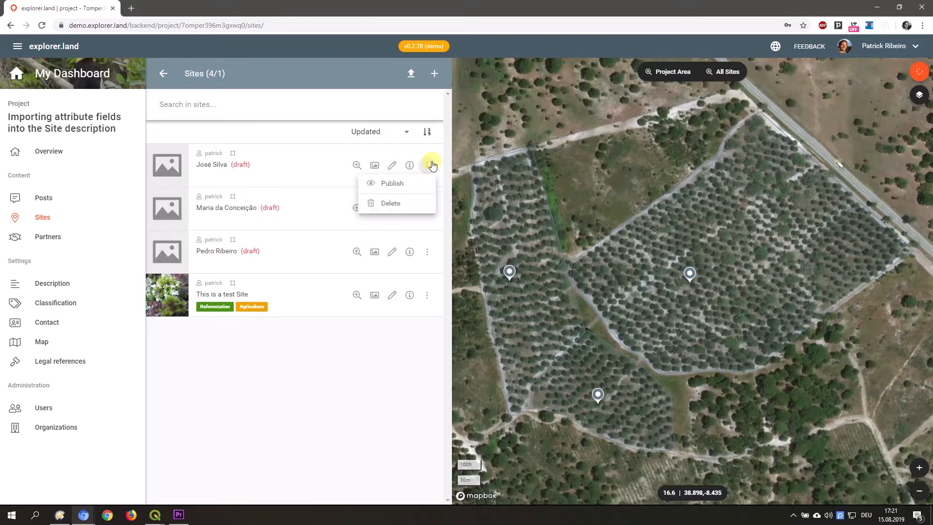
click(389, 184)
click(427, 165)
click(399, 205)
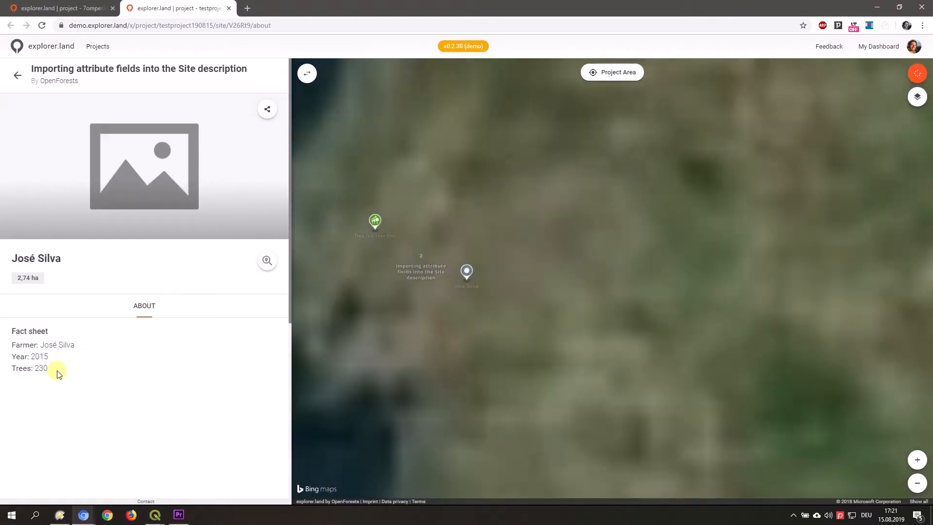
Examine the rendered Fact sheet heading and the Farmer, Year and Trees lines on the site's public page.
mouse_move(58, 369)
mouse_down()
mouse_move(15, 357)
mouse_move(8, 339)
mouse_up()
click(38, 368)
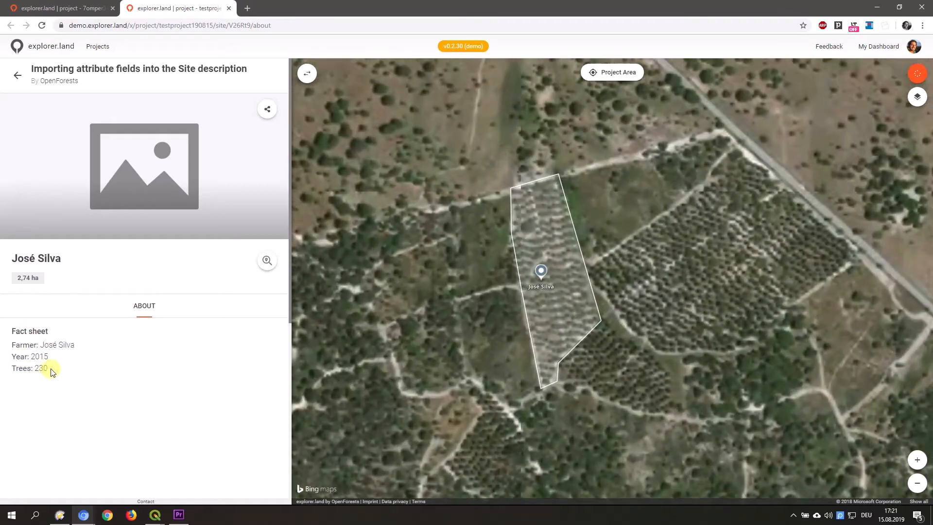
drag(53, 372, 10, 333)
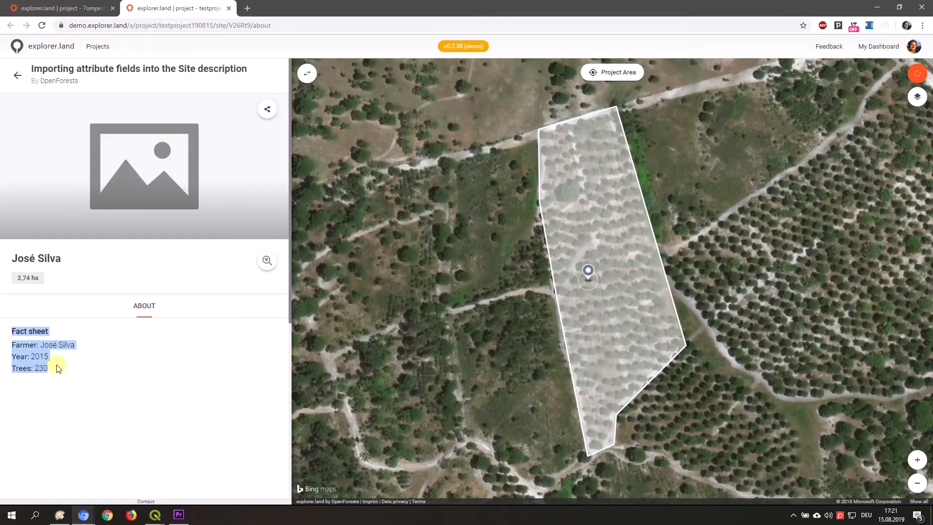
click(46, 371)
drag(32, 369, 7, 372)
drag(51, 331, 9, 331)
click(98, 372)
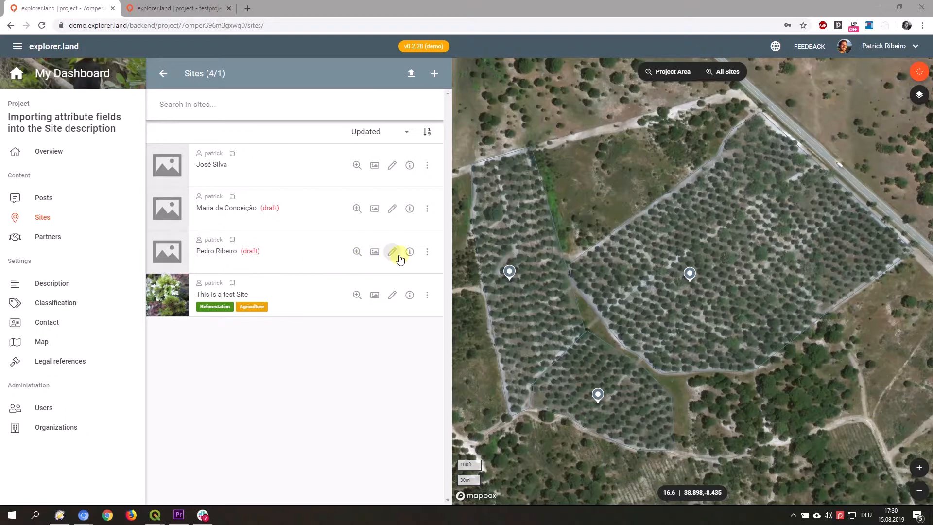
click(427, 252)
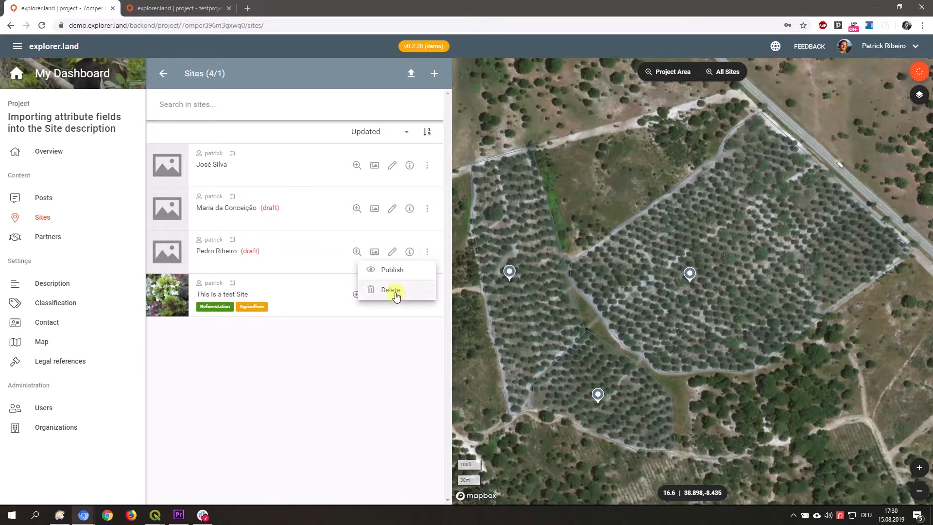
click(304, 267)
click(304, 265)
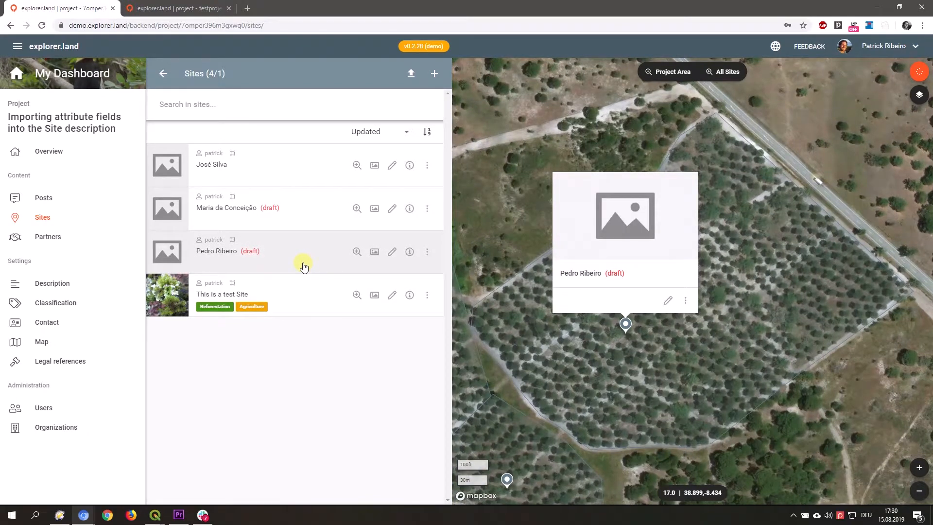
click(359, 366)
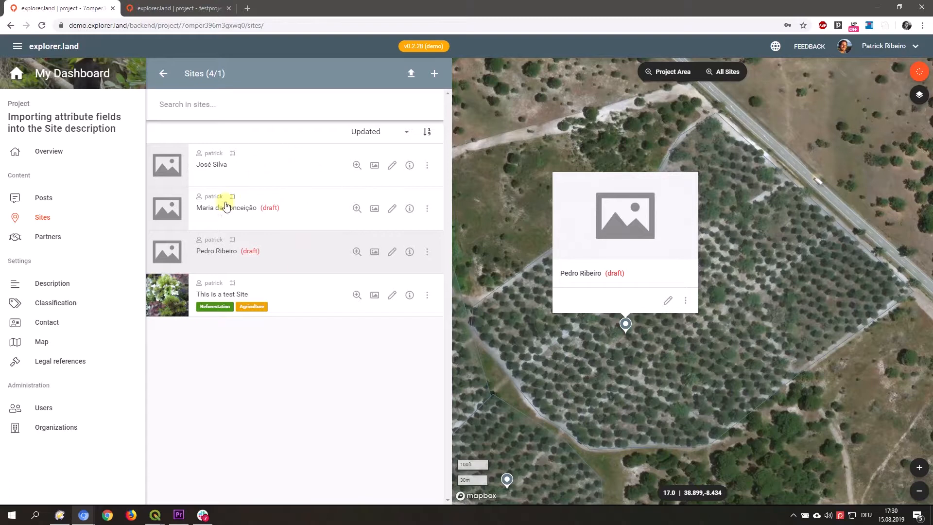
Open the published first site for editing and review the Markdown source in its description.
click(393, 165)
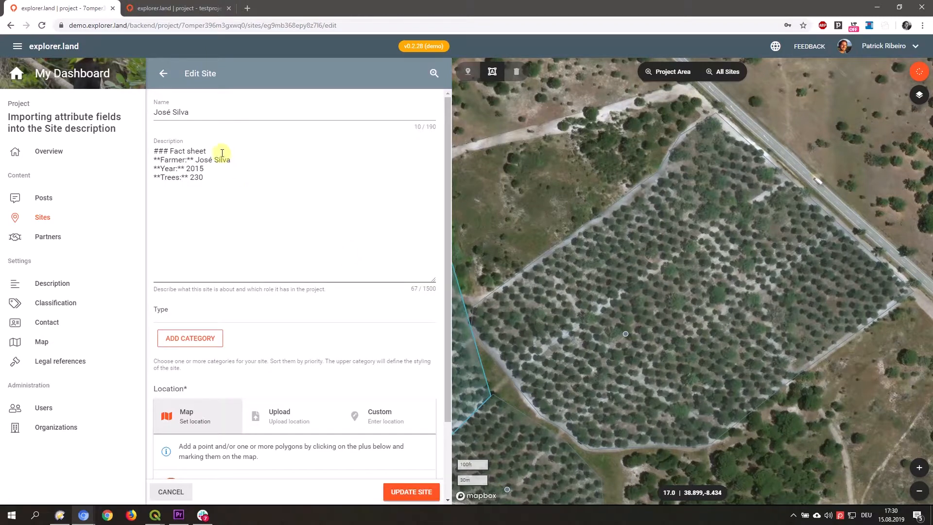
drag(220, 173, 152, 153)
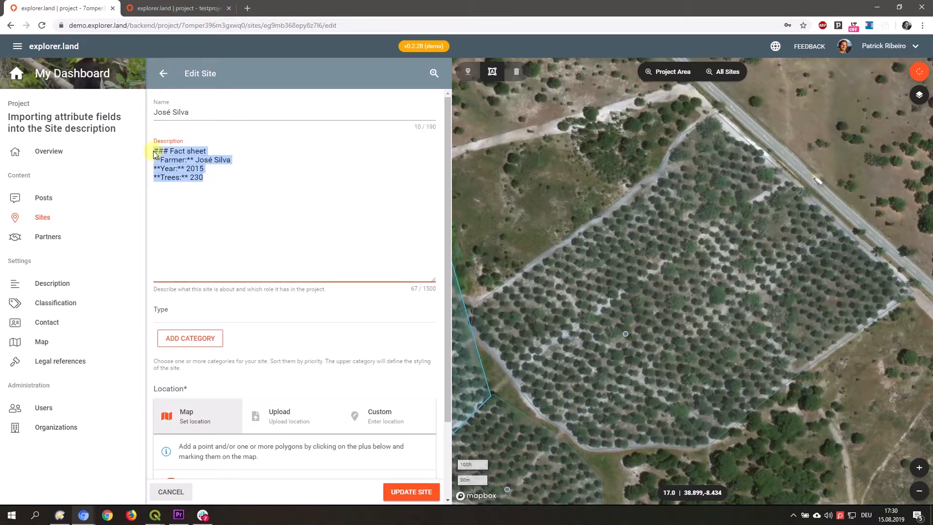
click(212, 181)
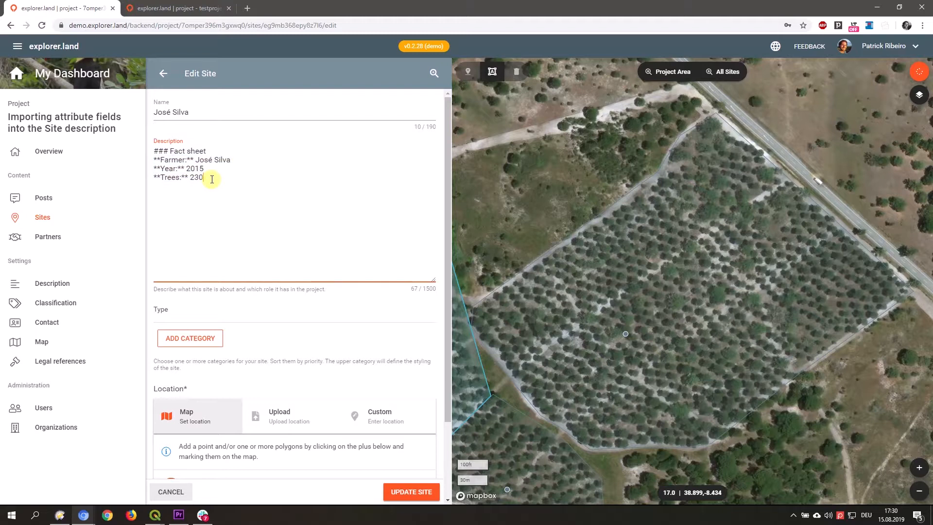
drag(211, 180, 150, 155)
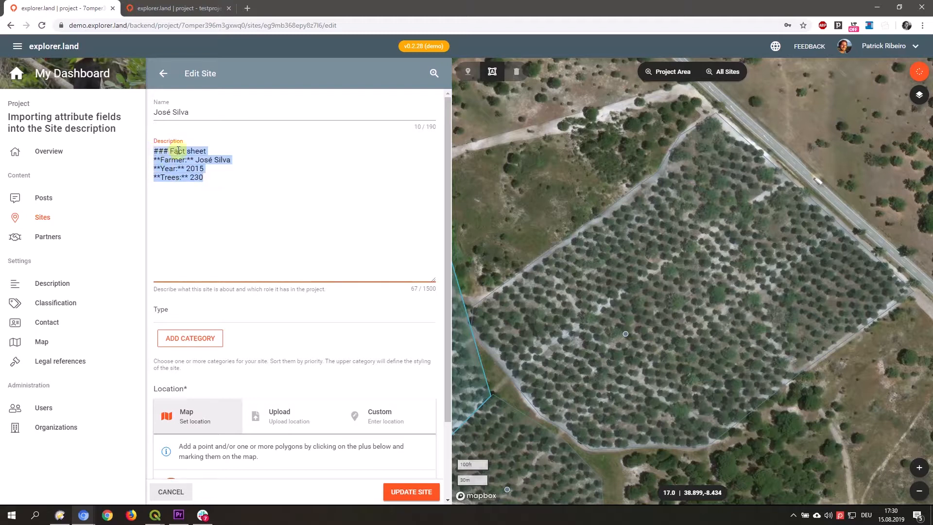
click(189, 143)
Insert the line "This is an additional description" and a blank line above the Fact sheet heading in the site description.
click(155, 150)
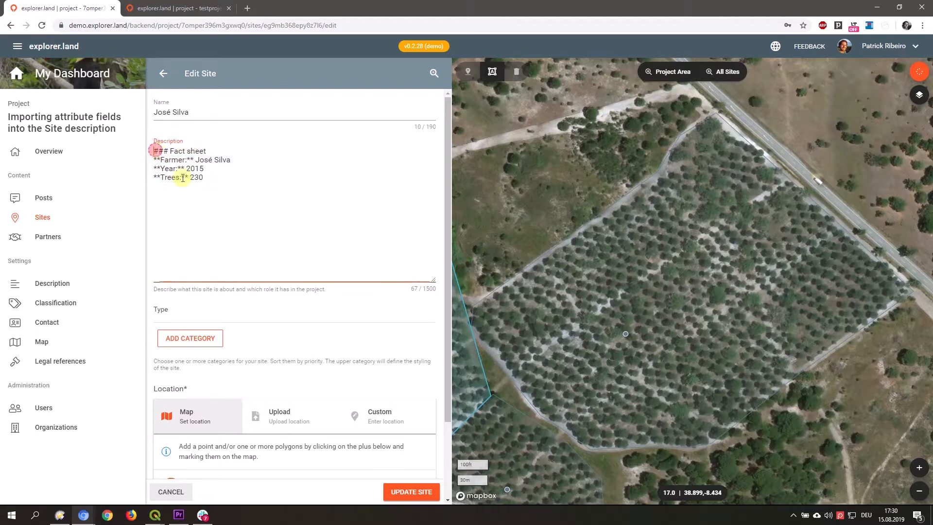
key(Return)
key(Return)
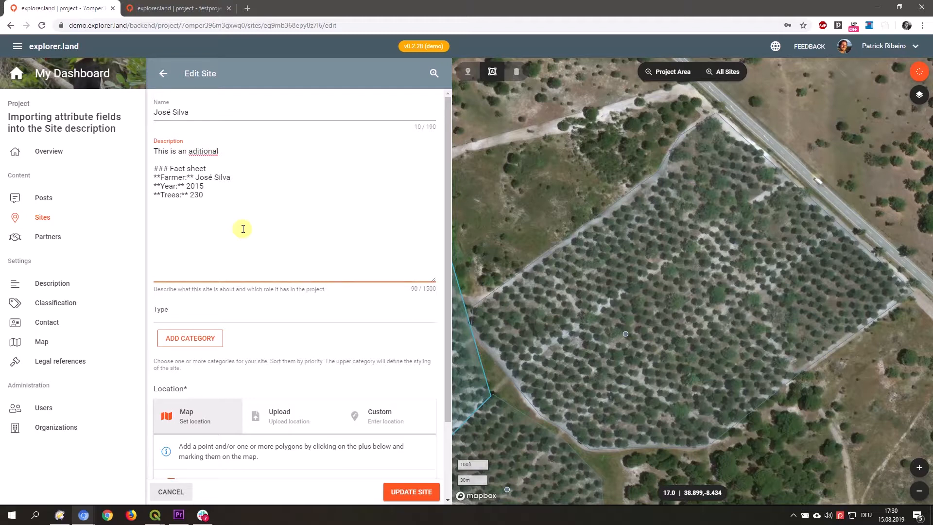
right_click(212, 147)
click(265, 188)
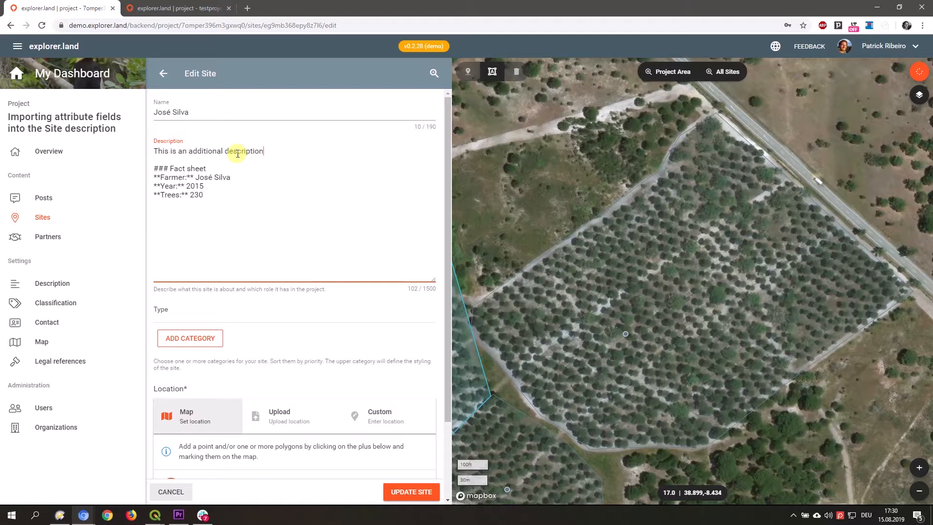
Add the Agriculture and Reforestation categories to the site, in that order, and save the site update.
scroll(248, 311, down, 1)
click(193, 293)
scroll(275, 361, down, 2)
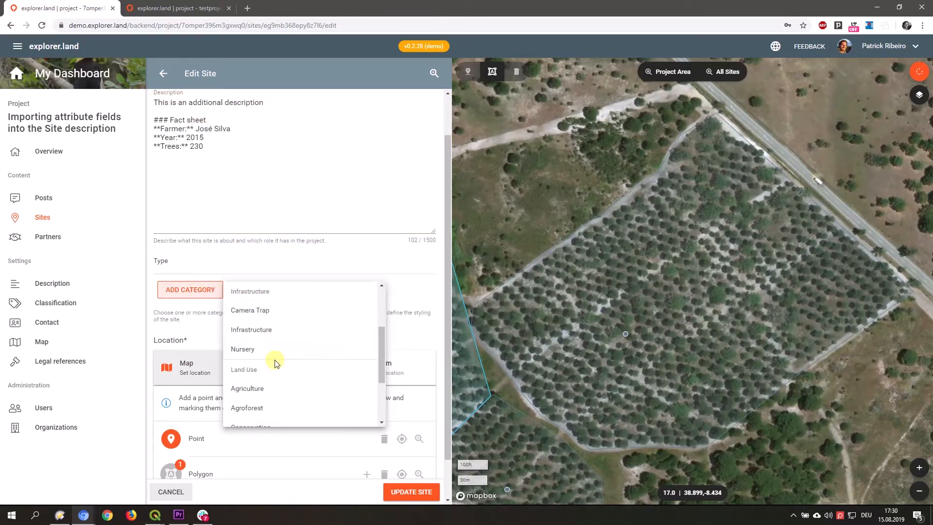
scroll(275, 361, down, 1)
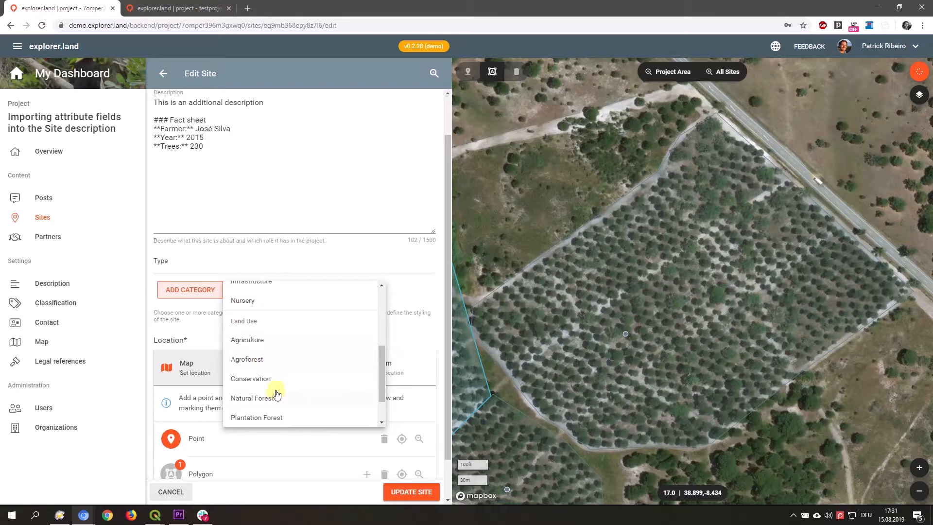
click(254, 339)
scroll(277, 375, down, 1)
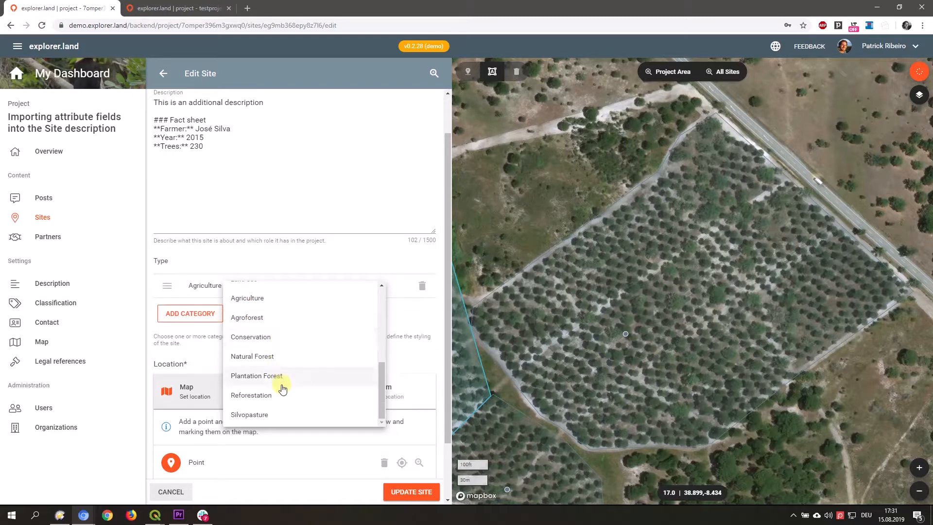
click(269, 395)
click(421, 347)
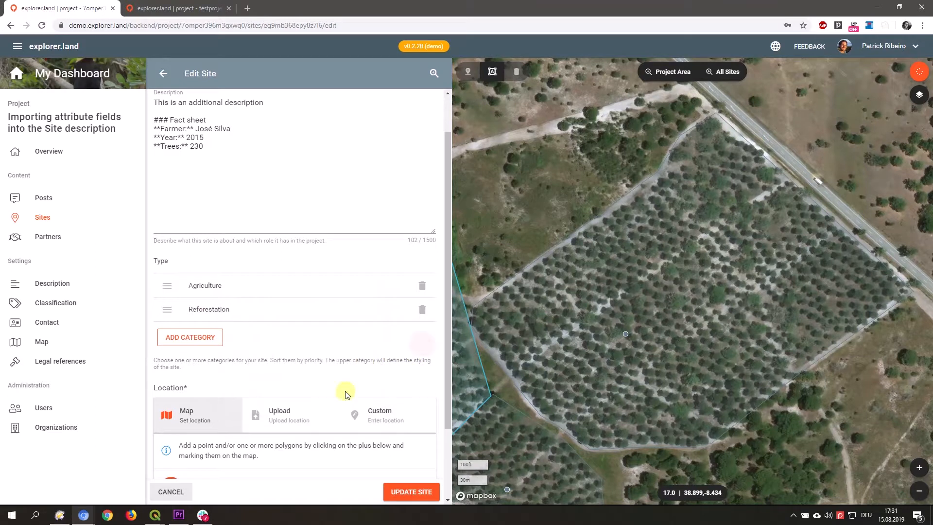
scroll(239, 299, up, 1)
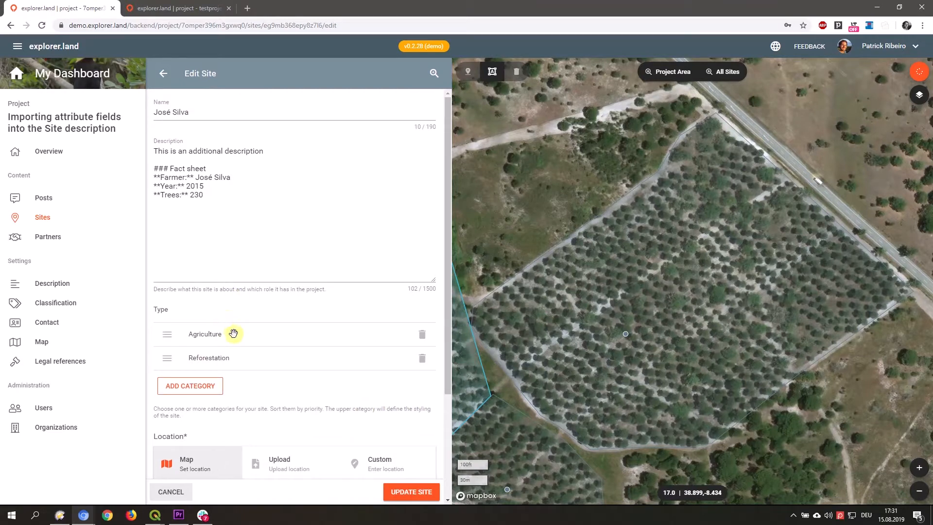
scroll(235, 333, down, 3)
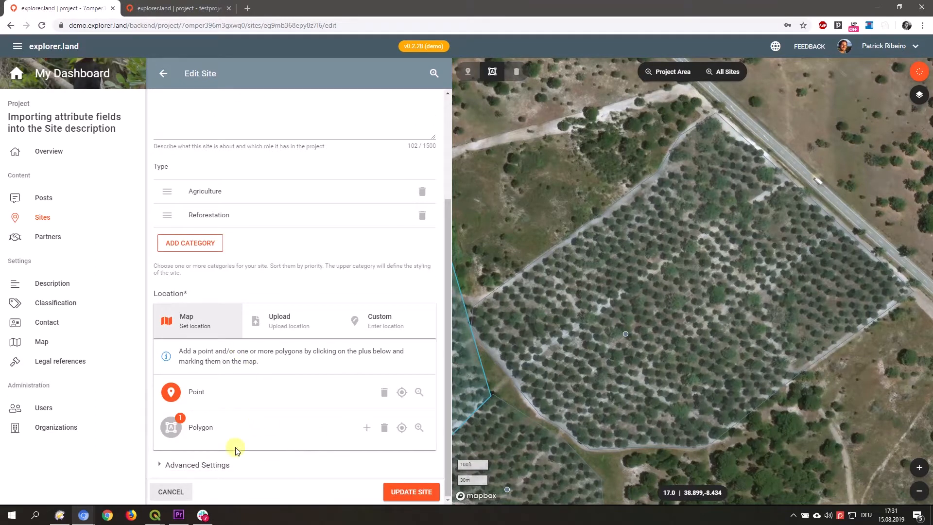
click(398, 490)
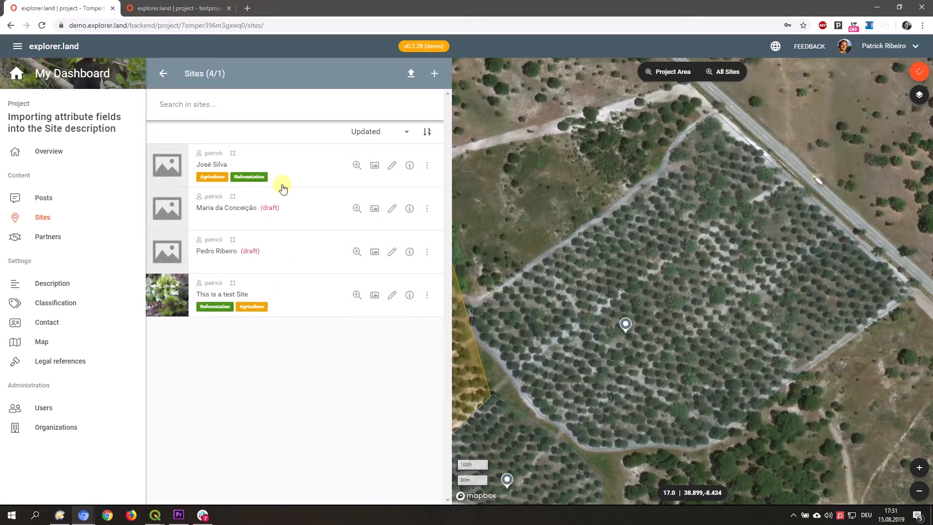
Upload the greenhouse photo from the images folder in demo_data as the first listed site's picture.
click(375, 165)
click(462, 259)
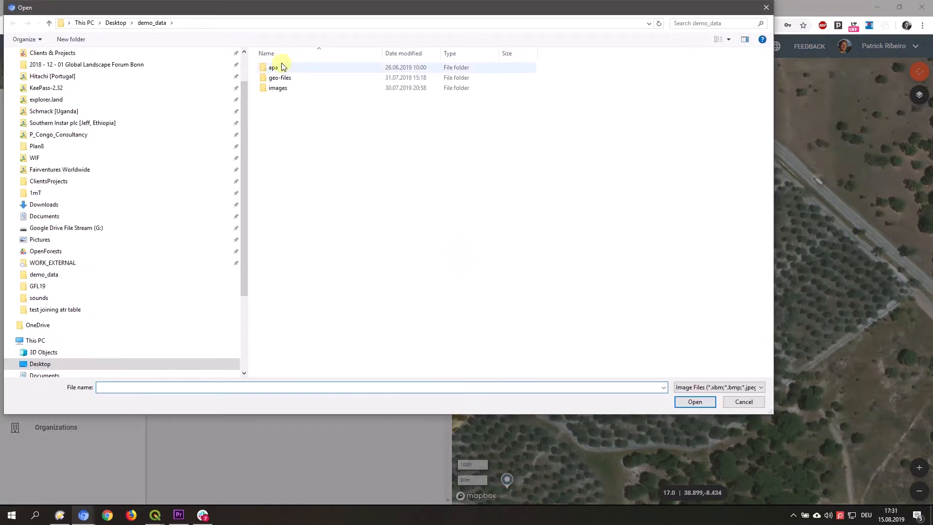
double_click(281, 89)
double_click(400, 154)
click(515, 348)
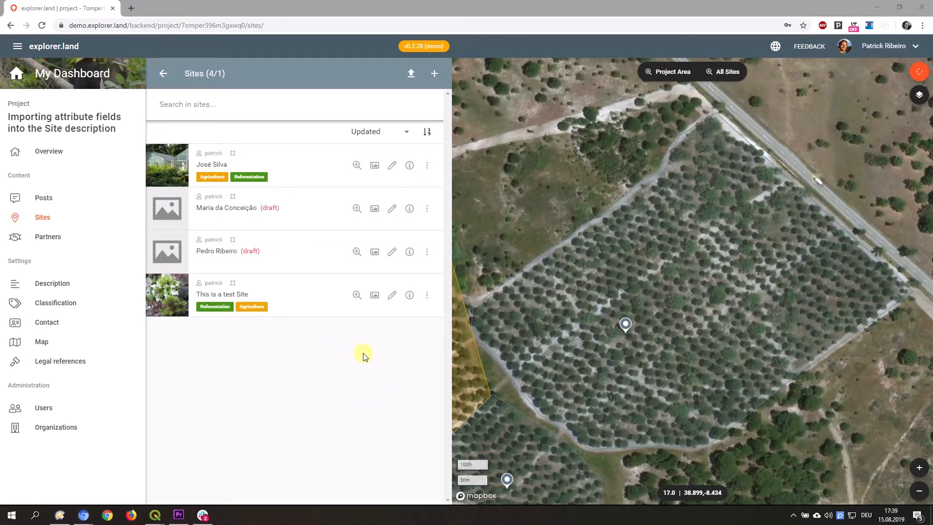
Open the first listed site's public page and examine the additional description and the Fact sheet lines in its About section.
click(427, 165)
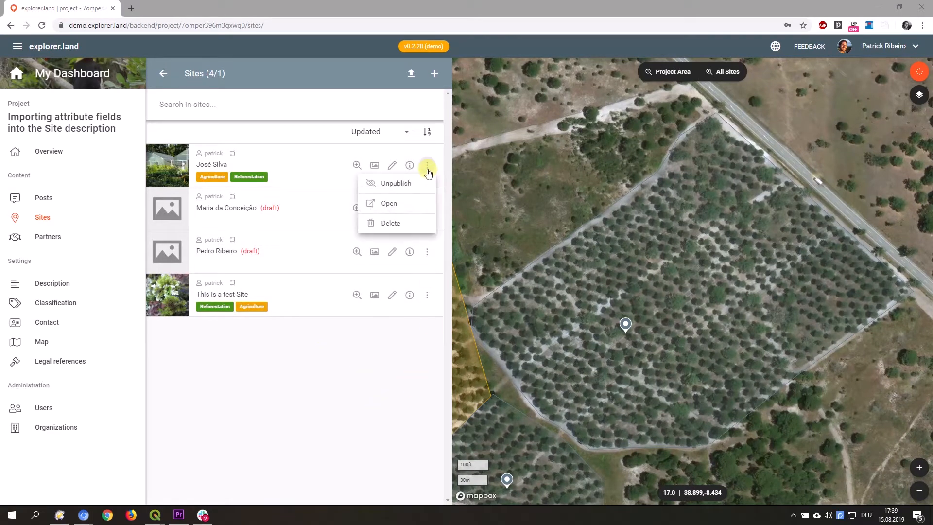
click(398, 204)
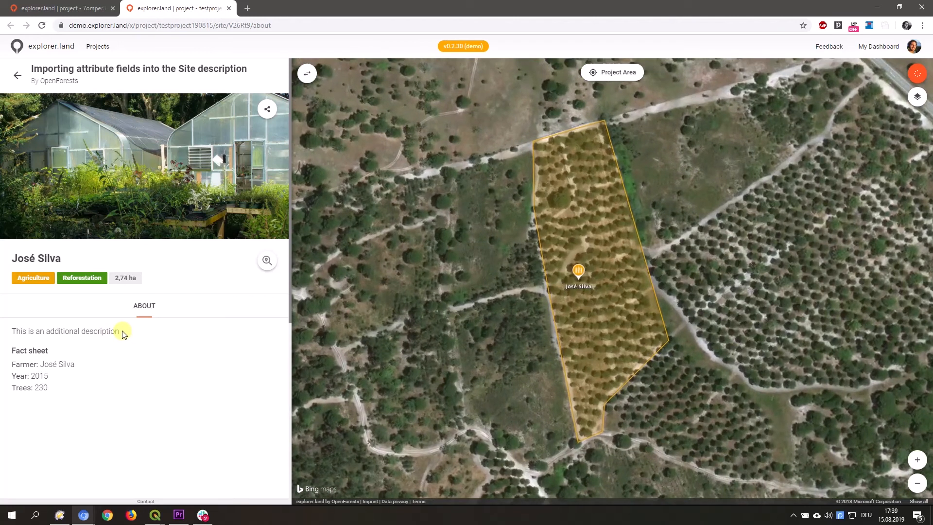
drag(120, 331, 13, 334)
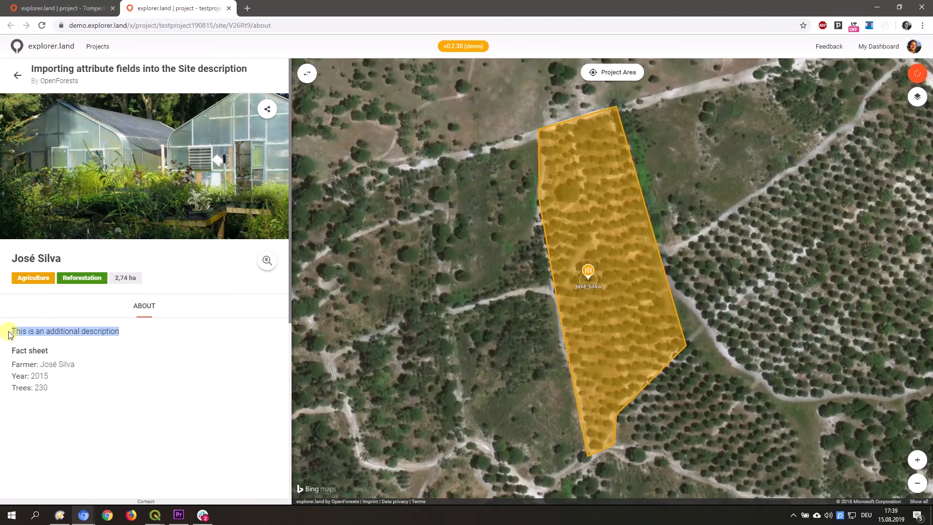
click(83, 358)
mouse_move(62, 388)
mouse_down()
mouse_move(42, 388)
mouse_move(8, 354)
mouse_up()
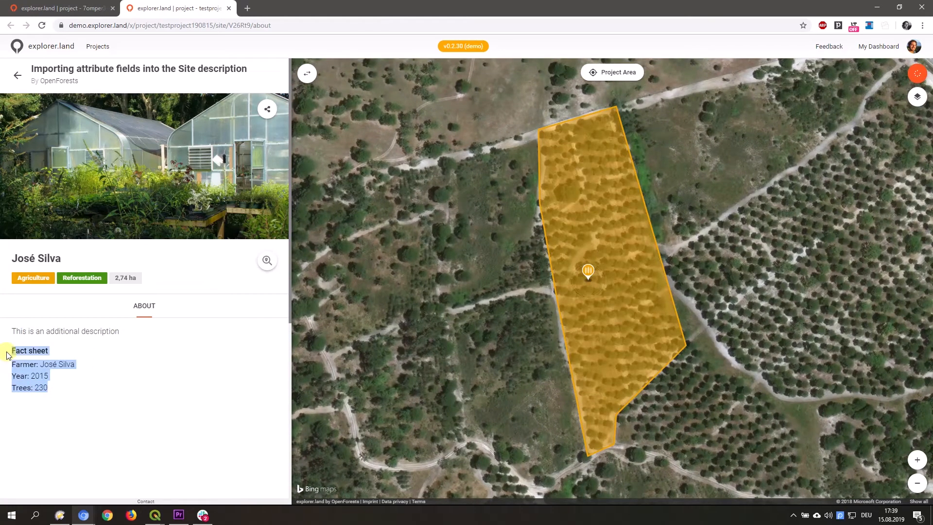
click(59, 387)
drag(52, 388, 12, 355)
click(52, 389)
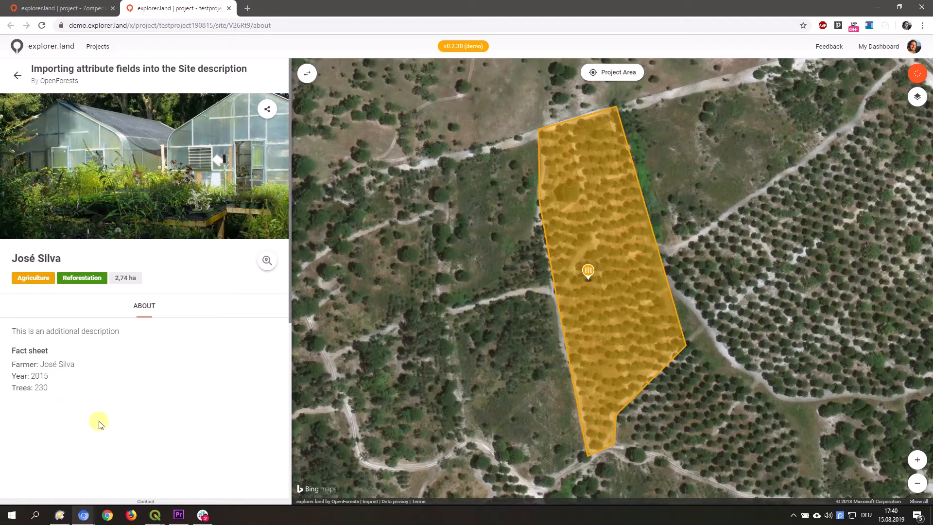
drag(68, 389, 10, 365)
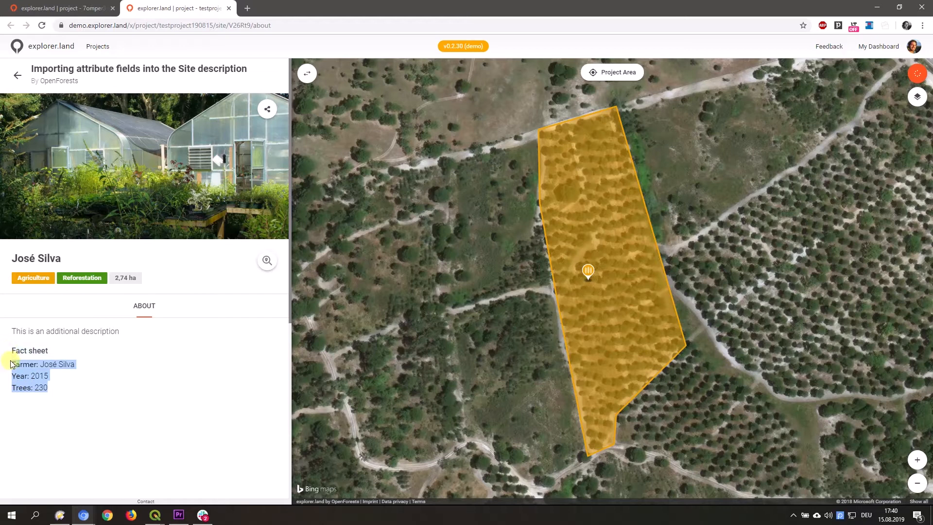
mouse_move(58, 387)
mouse_down()
mouse_move(13, 370)
mouse_move(10, 351)
mouse_move(17, 380)
mouse_move(58, 387)
mouse_up()
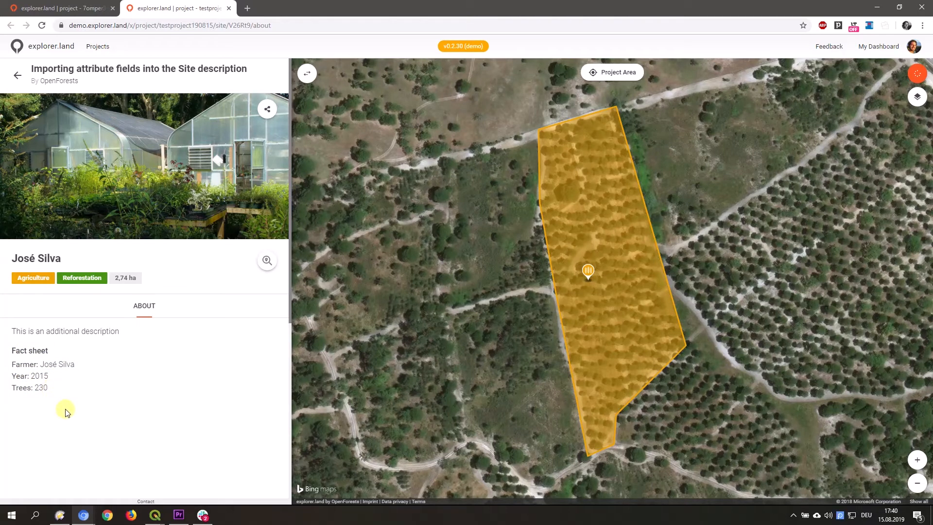